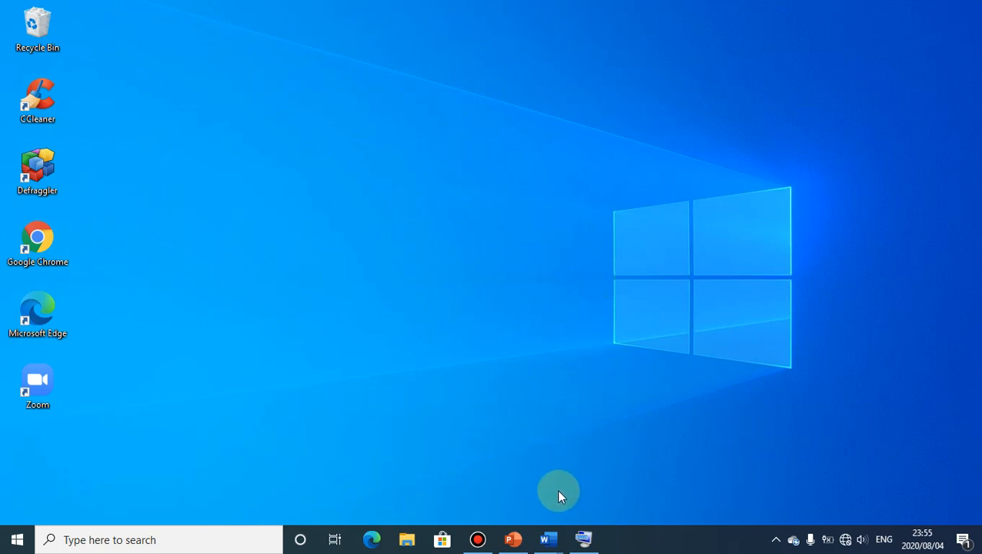
Step: Switch to the Word document containing the artikel BUDIDAYA JAMUR TIRAM
{"action": "mouse_move", "coordinate": [549, 543]}
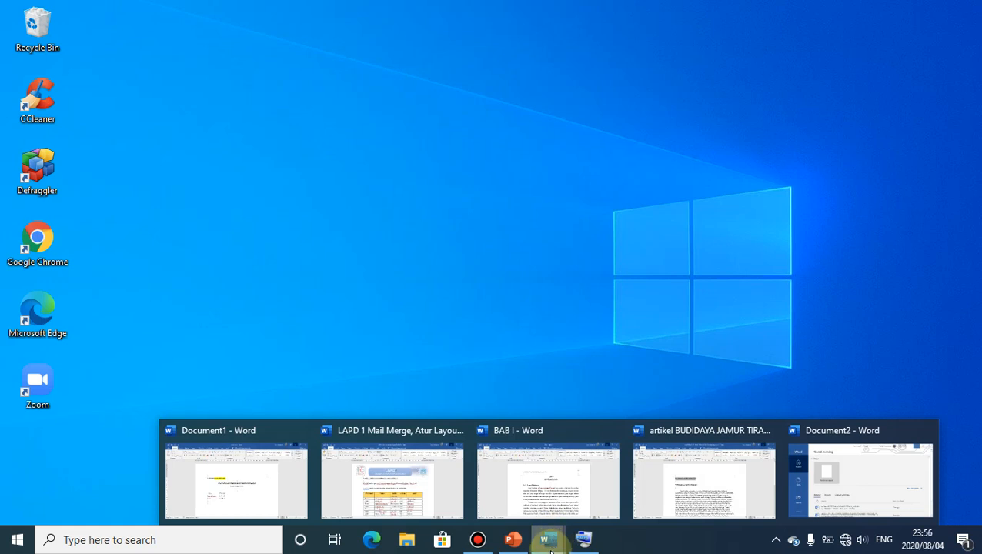
{"action": "left_click", "coordinate": [556, 549]}
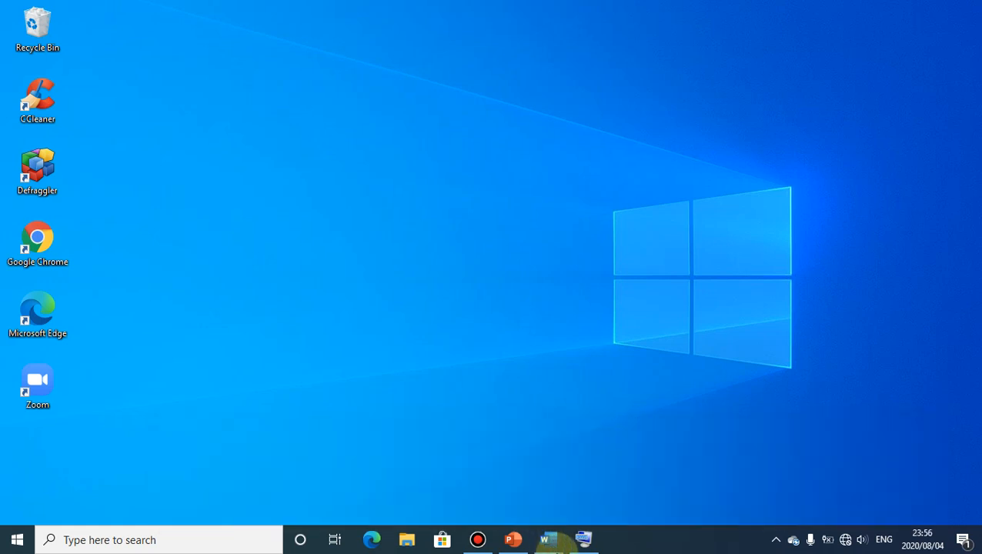
{"action": "left_click", "coordinate": [553, 160]}
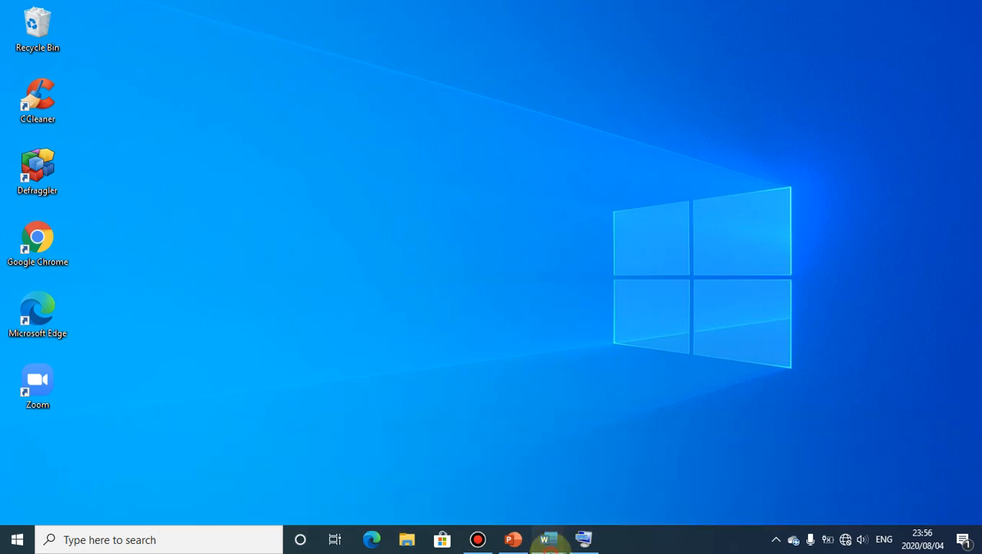
{"action": "mouse_move", "coordinate": [548, 540]}
{"action": "left_click", "coordinate": [724, 492]}
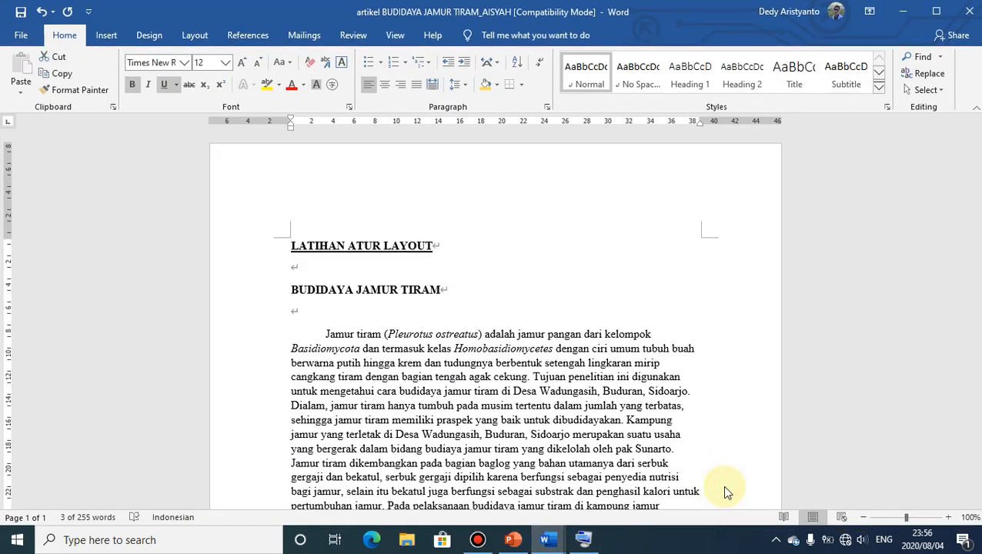
Step: Look through the whole article from the LATIHAN ATUR LAYOUT heading to the end of the page and back
{"action": "left_click", "coordinate": [605, 311]}
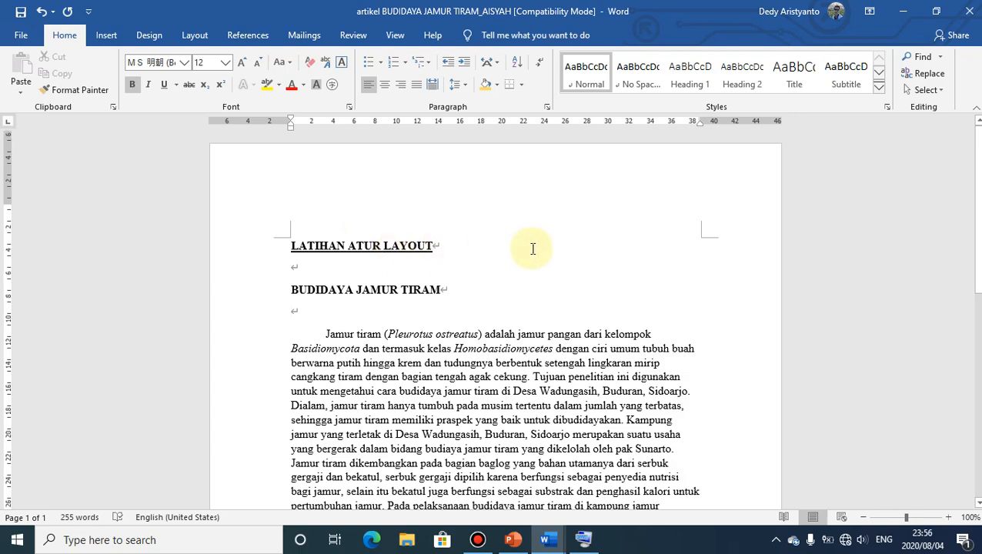
{"action": "scroll", "coordinate": [532, 247], "scroll_direction": "down", "scroll_amount": 4}
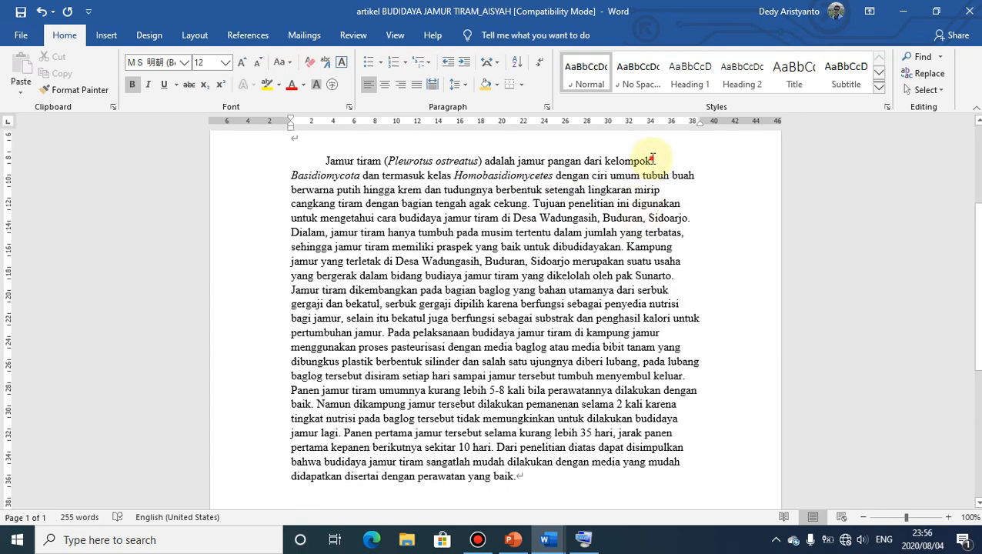
{"action": "mouse_move", "coordinate": [652, 162]}
{"action": "left_mouse_down"}
{"action": "mouse_move", "coordinate": [653, 372]}
{"action": "mouse_move", "coordinate": [679, 429]}
{"action": "mouse_move", "coordinate": [653, 172]}
{"action": "left_mouse_up"}
{"action": "left_click", "coordinate": [640, 162]}
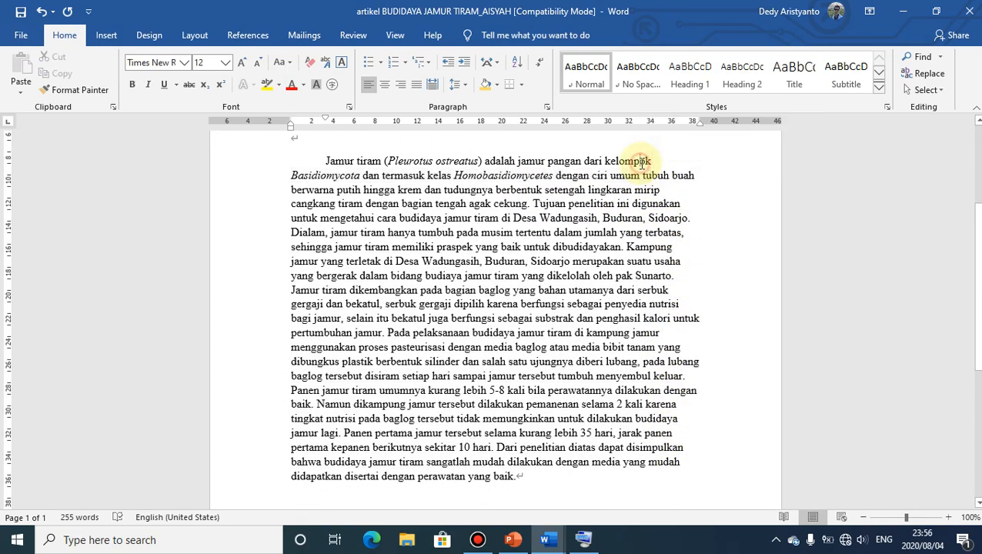
{"action": "scroll", "coordinate": [663, 231], "scroll_direction": "up", "scroll_amount": 4}
{"action": "scroll", "coordinate": [662, 230], "scroll_direction": "down", "scroll_amount": 2}
{"action": "scroll", "coordinate": [663, 230], "scroll_direction": "down", "scroll_amount": 3}
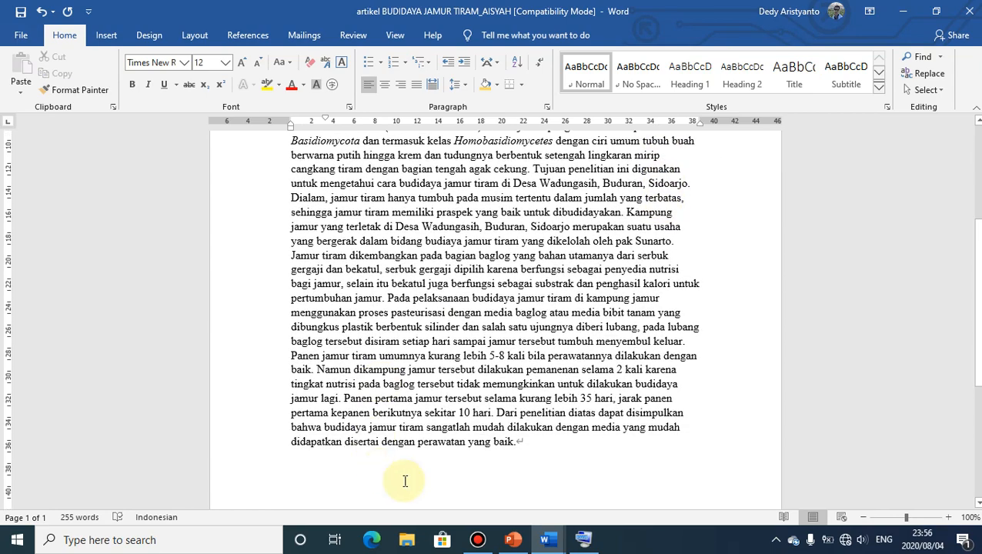
{"action": "scroll", "coordinate": [586, 387], "scroll_direction": "up", "scroll_amount": 5}
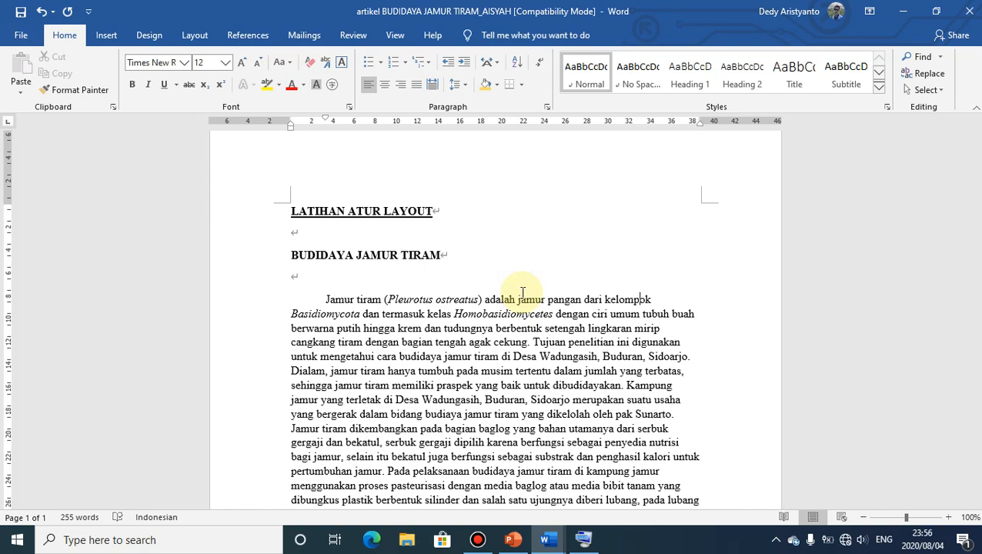
{"action": "scroll", "coordinate": [522, 292], "scroll_direction": "down", "scroll_amount": 4}
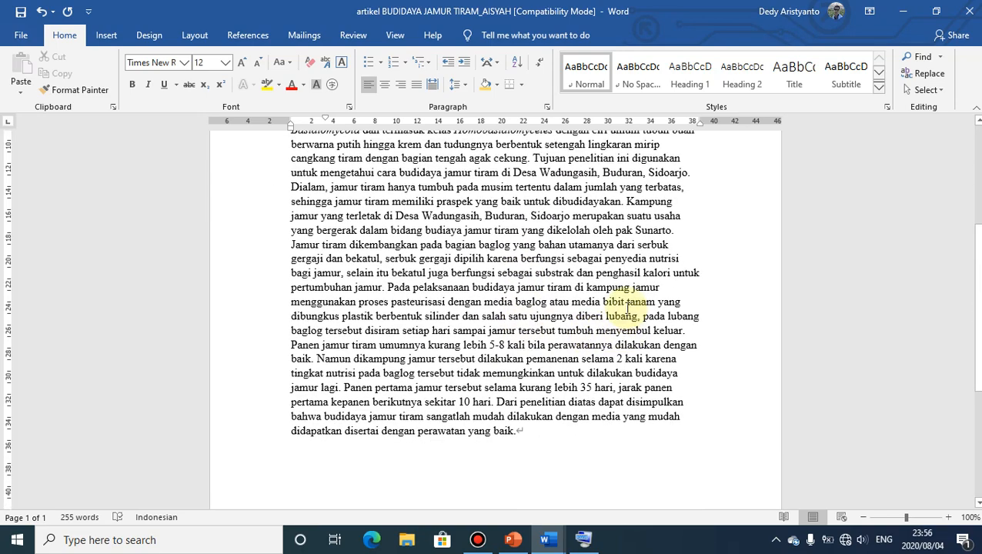
{"action": "scroll", "coordinate": [627, 307], "scroll_direction": "up", "scroll_amount": 3}
{"action": "scroll", "coordinate": [338, 229], "scroll_direction": "up", "scroll_amount": 1}
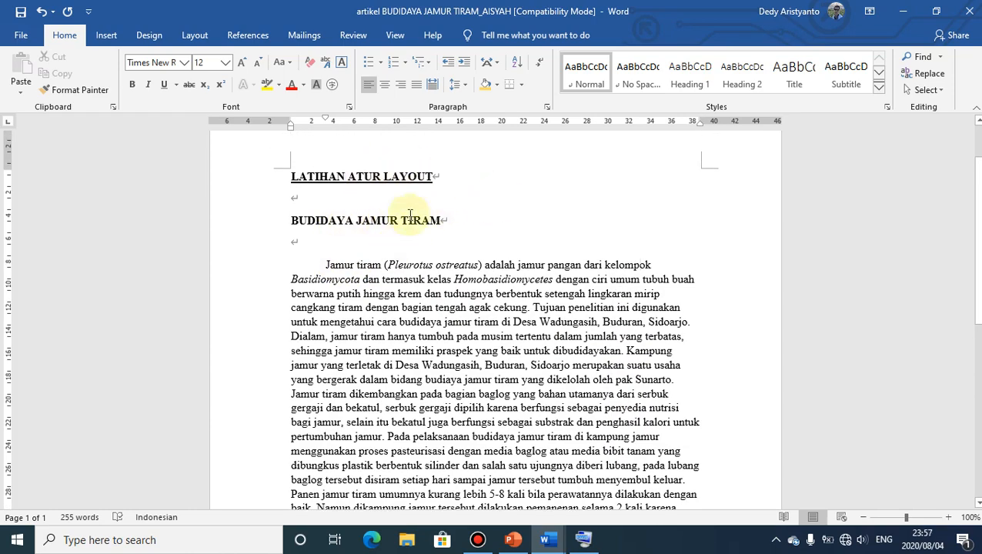
{"action": "scroll", "coordinate": [626, 283], "scroll_direction": "down", "scroll_amount": 2}
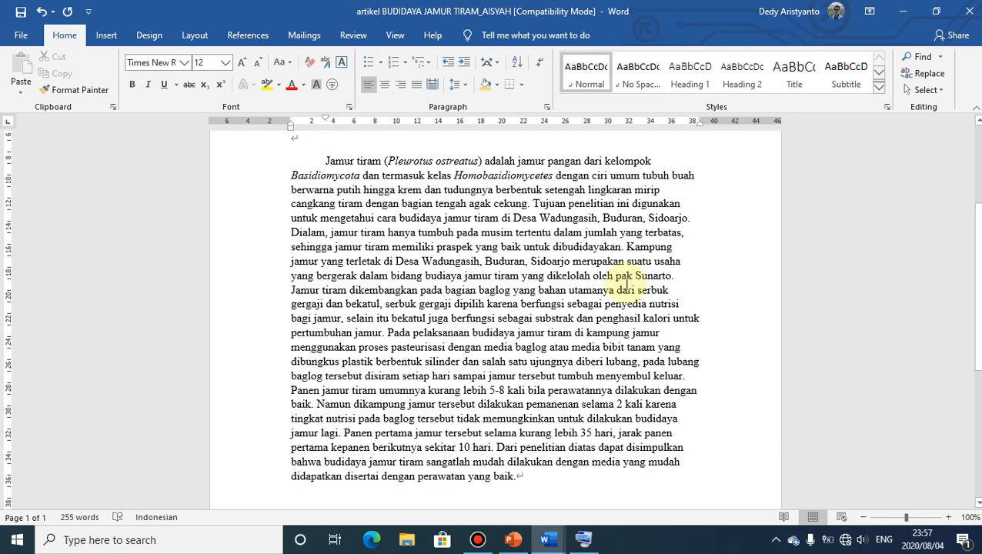
{"action": "scroll", "coordinate": [629, 160], "scroll_direction": "up", "scroll_amount": 2}
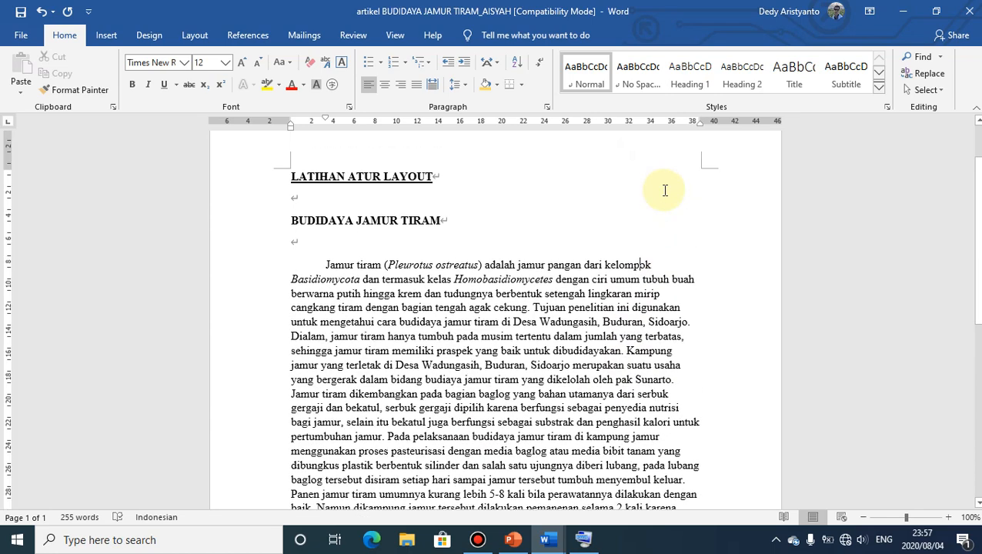
{"action": "scroll", "coordinate": [665, 190], "scroll_direction": "up", "scroll_amount": 1}
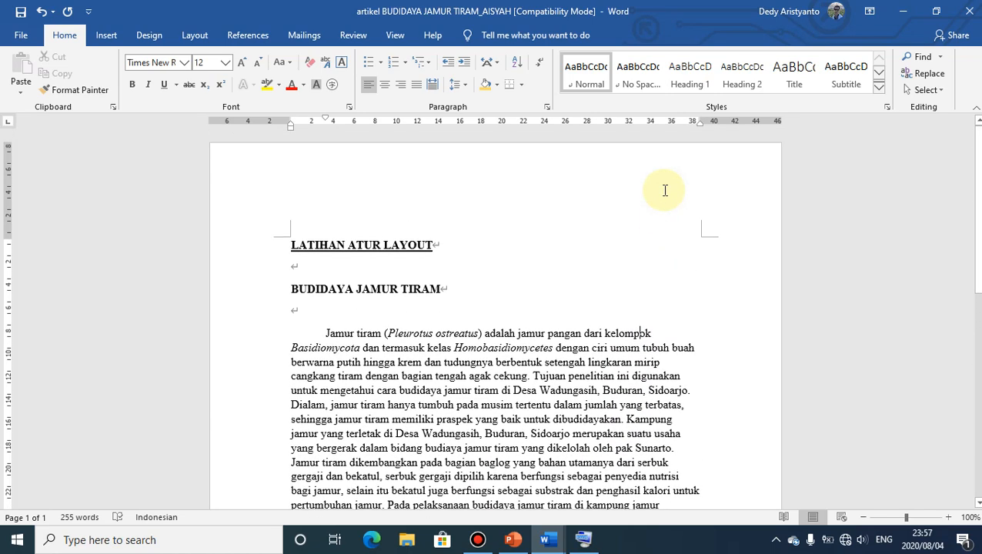
{"action": "scroll", "coordinate": [668, 202], "scroll_direction": "down", "scroll_amount": 1}
{"action": "scroll", "coordinate": [615, 208], "scroll_direction": "up", "scroll_amount": 1}
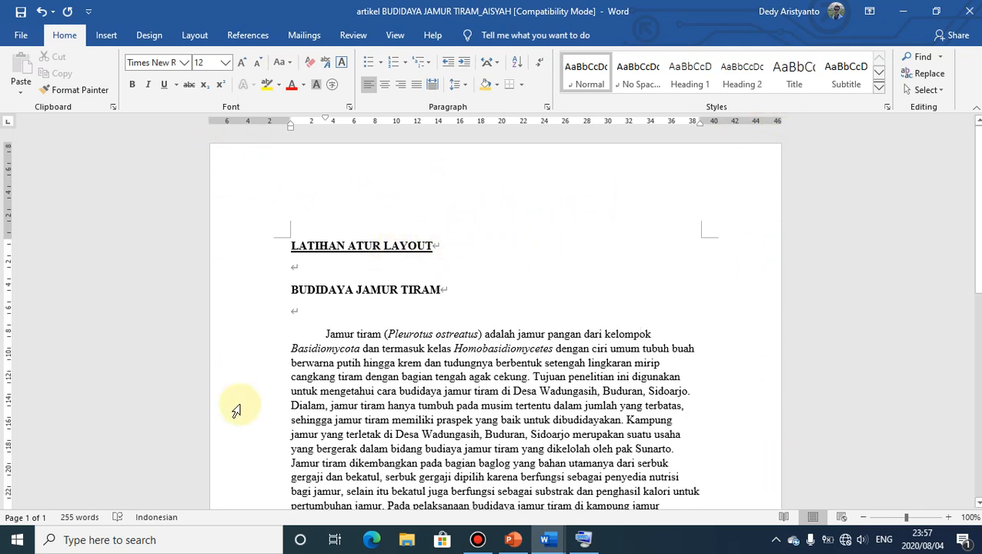
{"action": "scroll", "coordinate": [254, 416], "scroll_direction": "down", "scroll_amount": 9}
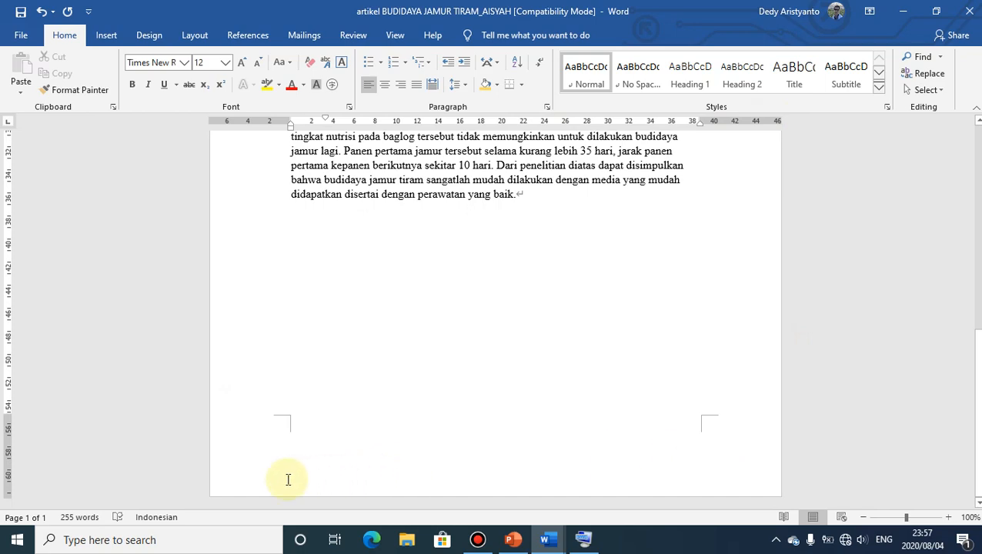
{"action": "scroll", "coordinate": [396, 248], "scroll_direction": "up", "scroll_amount": 10}
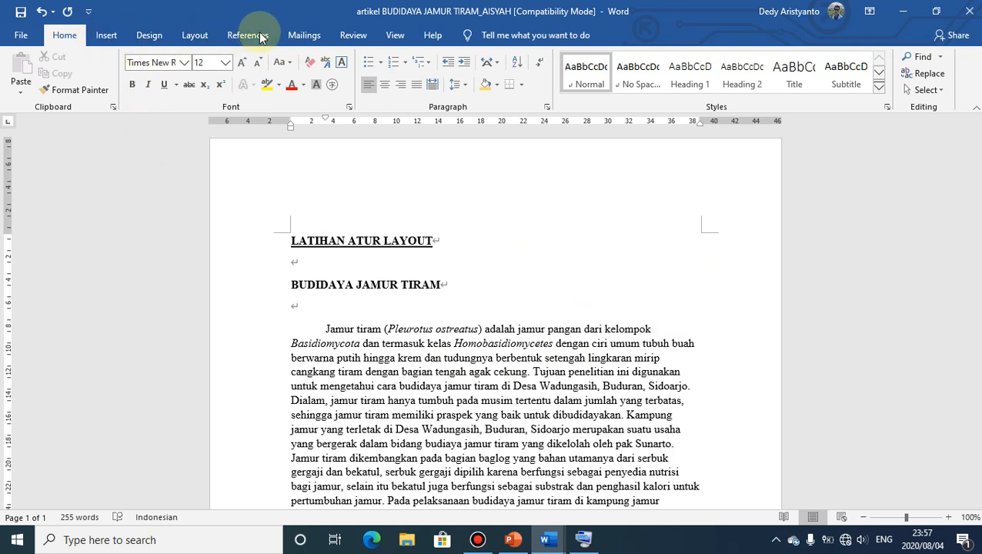
Step: Browse the available paper sizes down to Folio/F4 and set the document's page size to A4 (21 cm x 29.7 cm)
{"action": "left_click", "coordinate": [191, 40]}
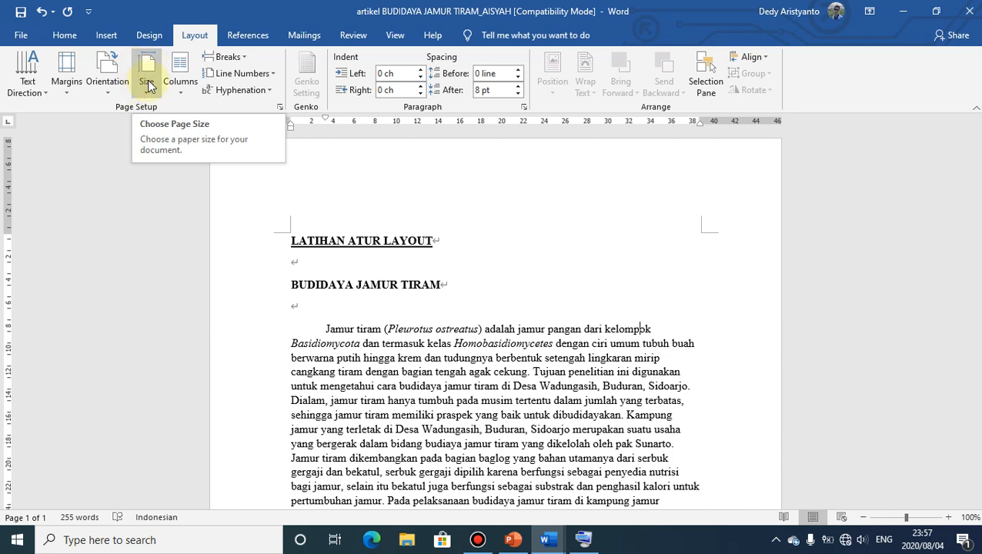
{"action": "left_click", "coordinate": [148, 81]}
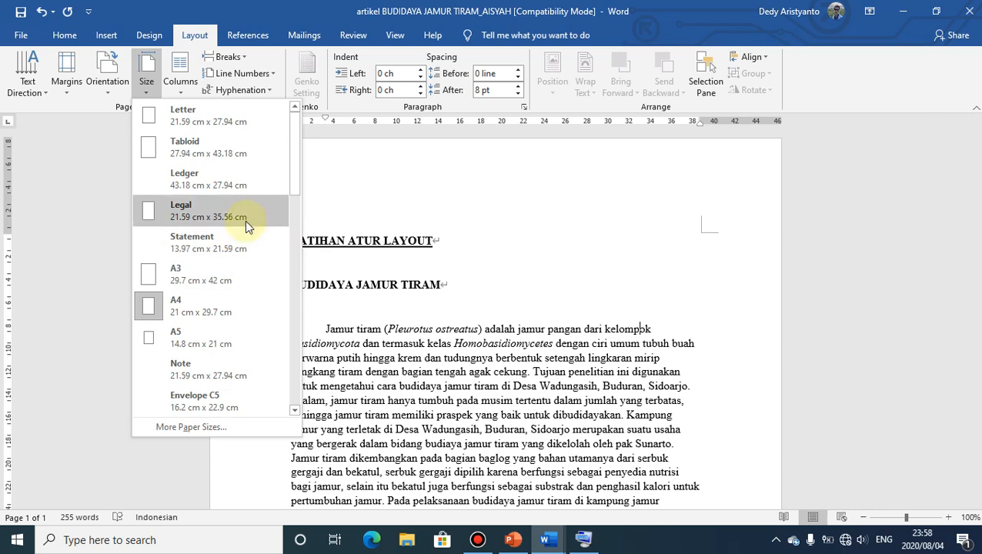
{"action": "left_click_drag", "start_coordinate": [294, 169], "coordinate": [298, 394]}
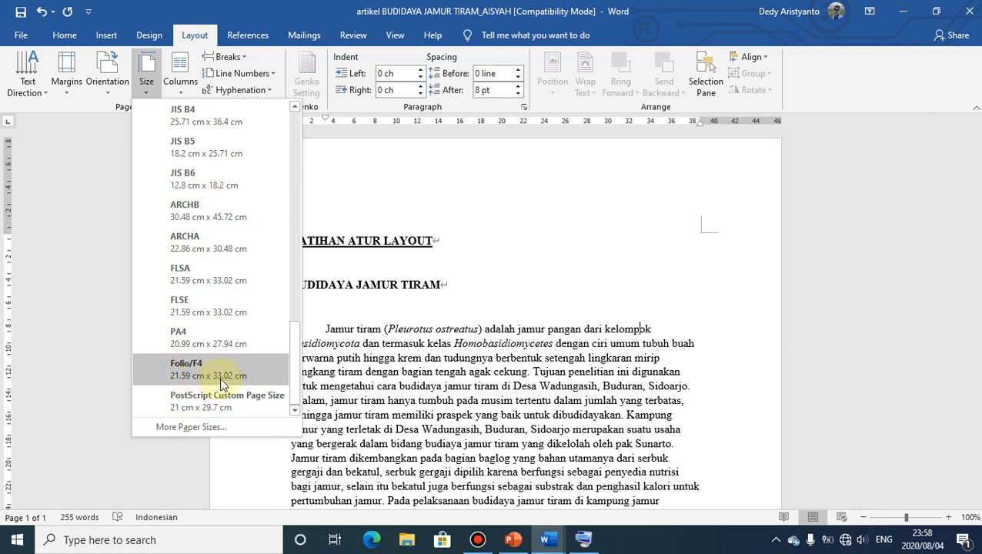
{"action": "left_click_drag", "start_coordinate": [295, 361], "coordinate": [281, 195]}
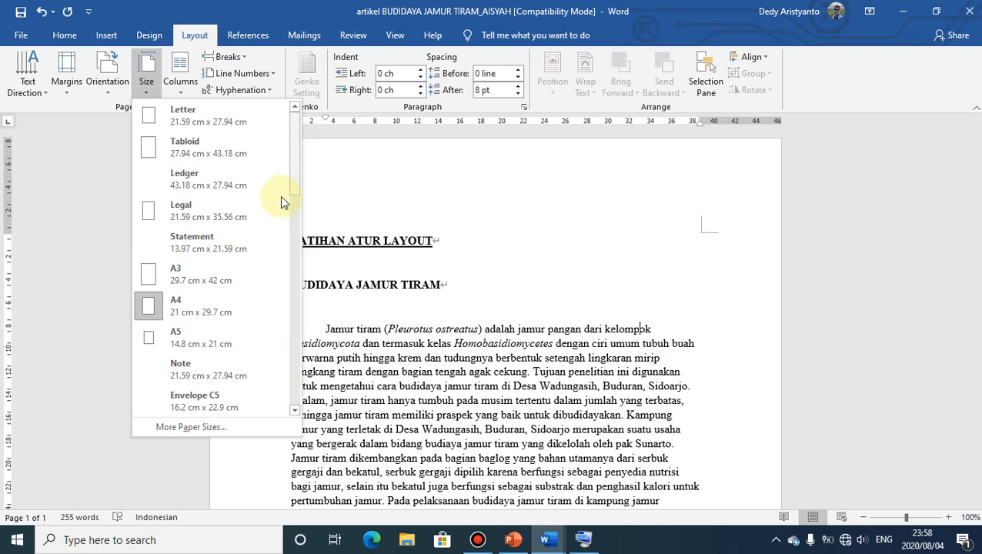
{"action": "left_click", "coordinate": [227, 308]}
{"action": "scroll", "coordinate": [717, 221], "scroll_direction": "down", "scroll_amount": 10}
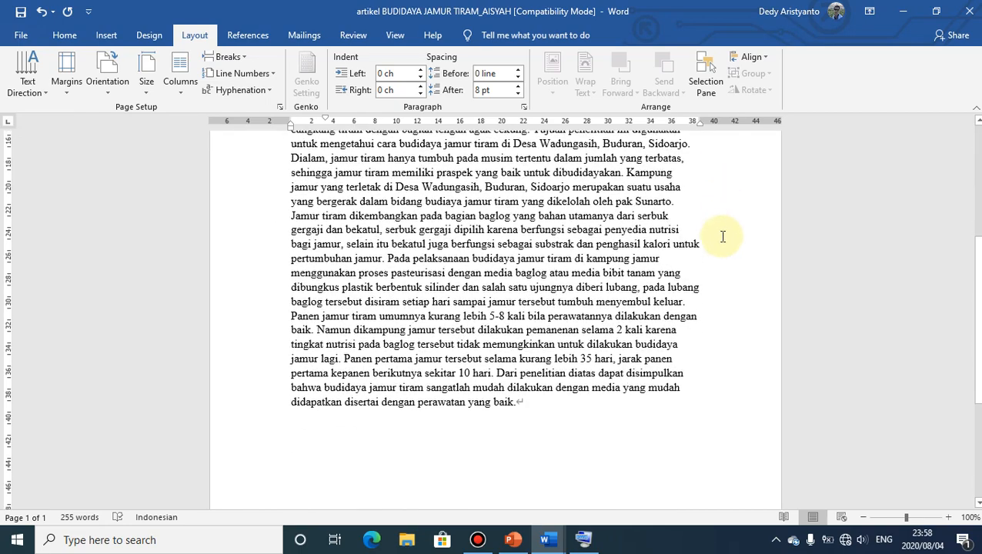
{"action": "scroll", "coordinate": [622, 278], "scroll_direction": "up", "scroll_amount": 12}
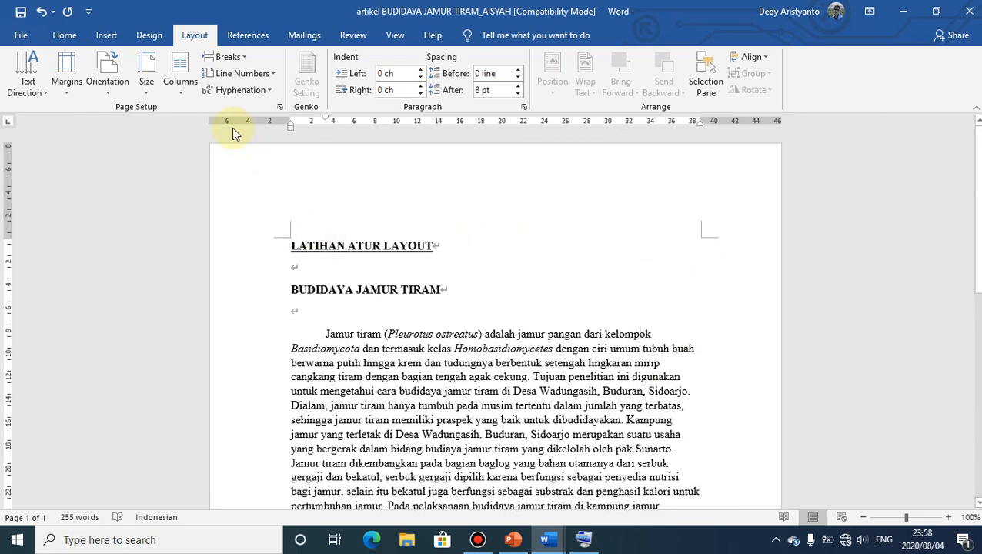
{"action": "left_click", "coordinate": [145, 84]}
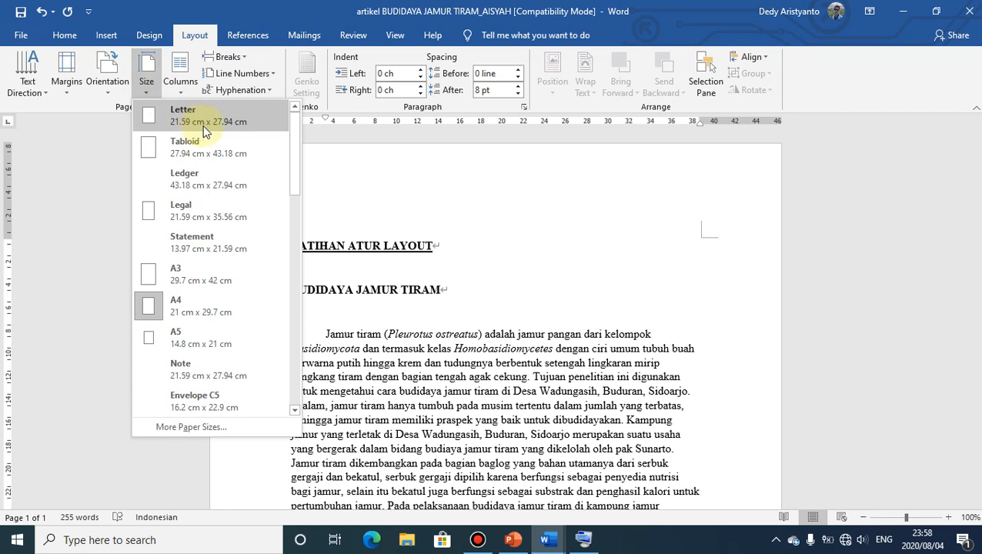
{"action": "left_click", "coordinate": [639, 334]}
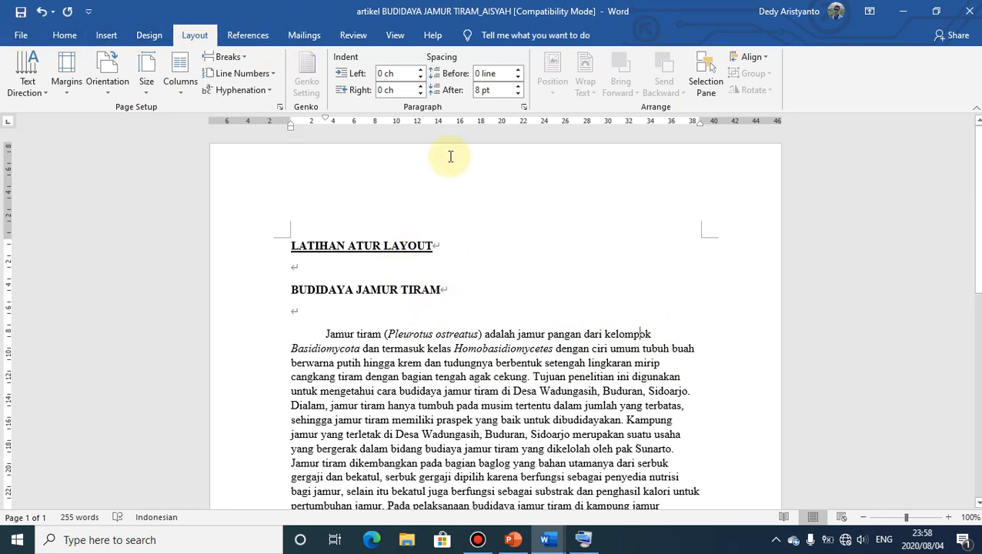
{"action": "left_click", "coordinate": [145, 84]}
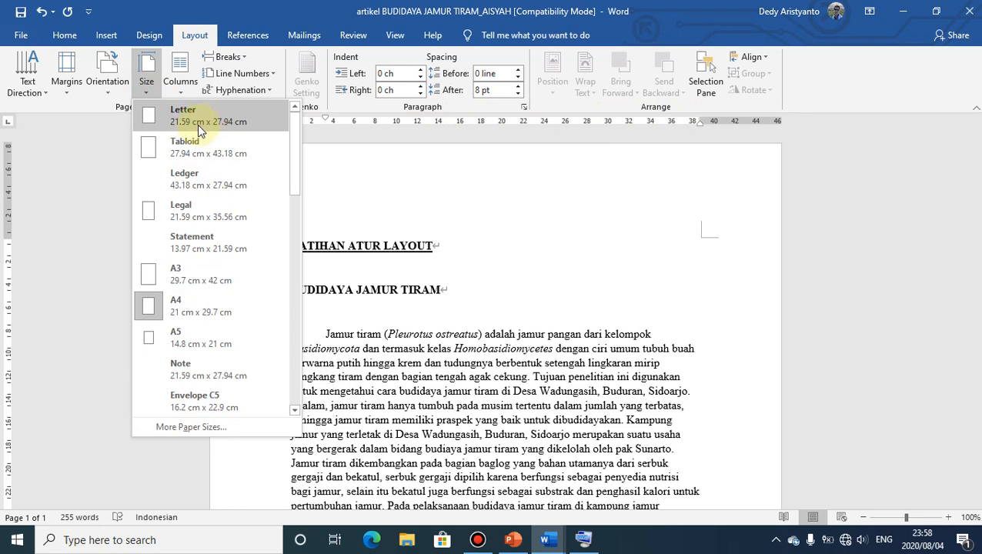
{"action": "left_click", "coordinate": [194, 35]}
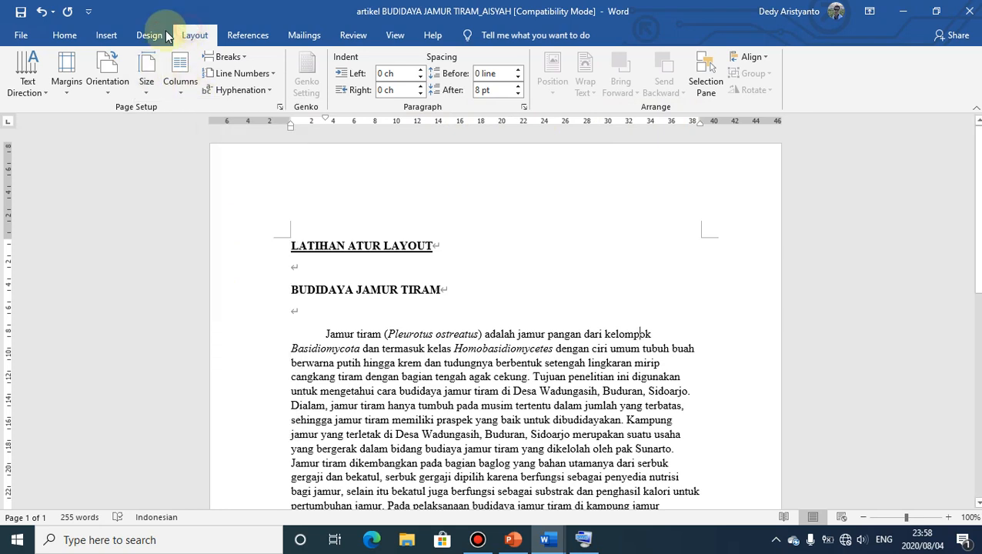
Step: Open the advanced Word options at the Display settings for measurement units
{"action": "left_click", "coordinate": [24, 36]}
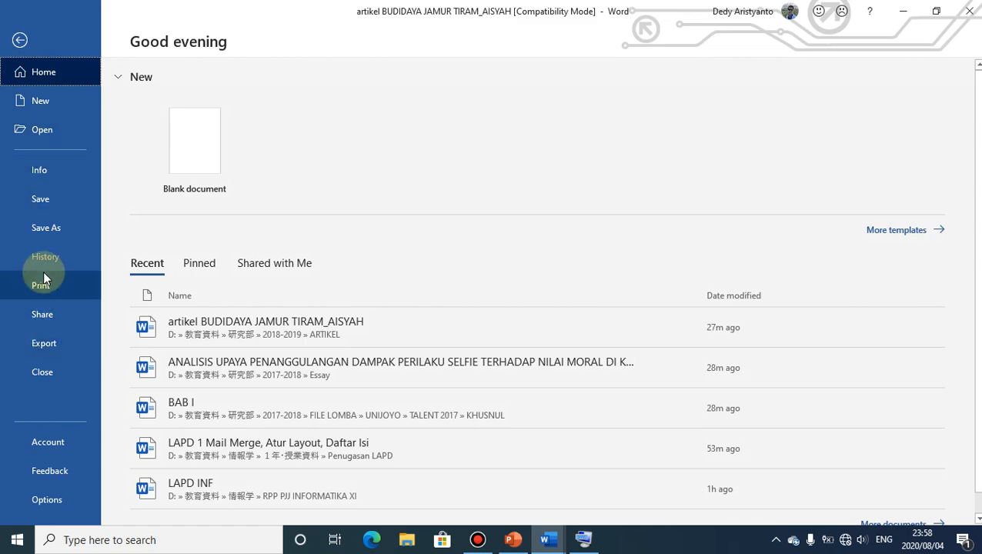
{"action": "left_click", "coordinate": [47, 501]}
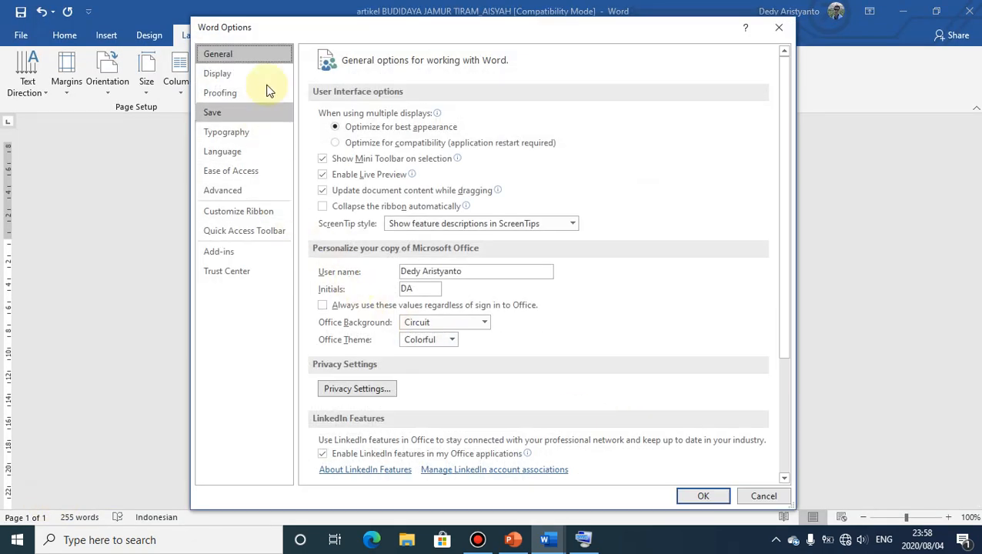
{"action": "left_click", "coordinate": [232, 192]}
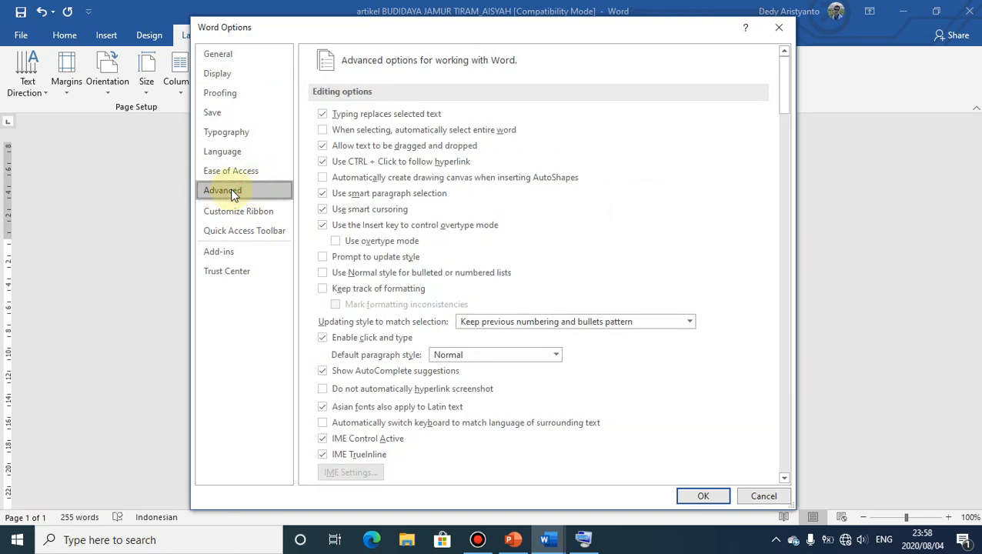
{"action": "scroll", "coordinate": [706, 190], "scroll_direction": "down", "scroll_amount": 6}
{"action": "scroll", "coordinate": [707, 191], "scroll_direction": "down", "scroll_amount": 15}
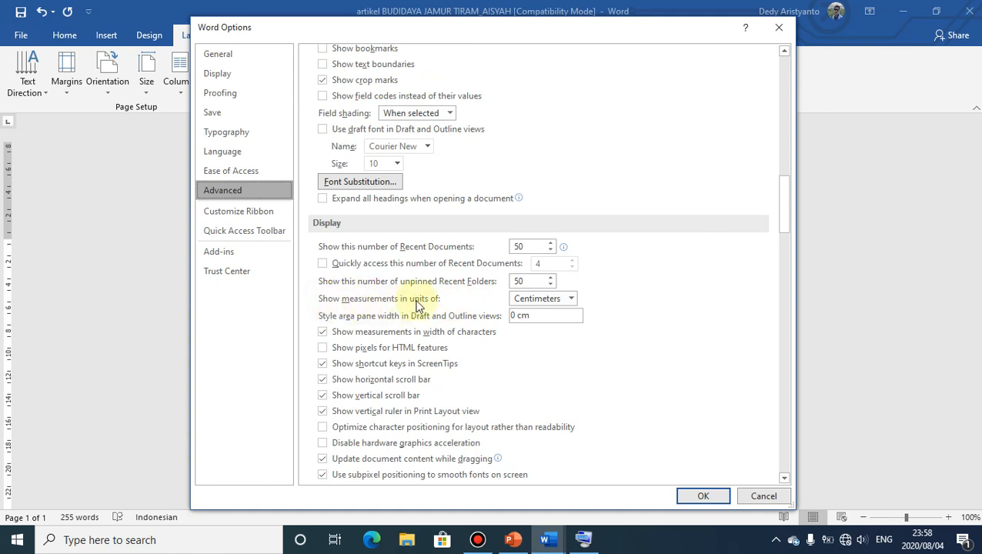
Step: Try Millimeters and Inches as the measurement units, set them back to Centimeters and apply the options
{"action": "left_click", "coordinate": [570, 298]}
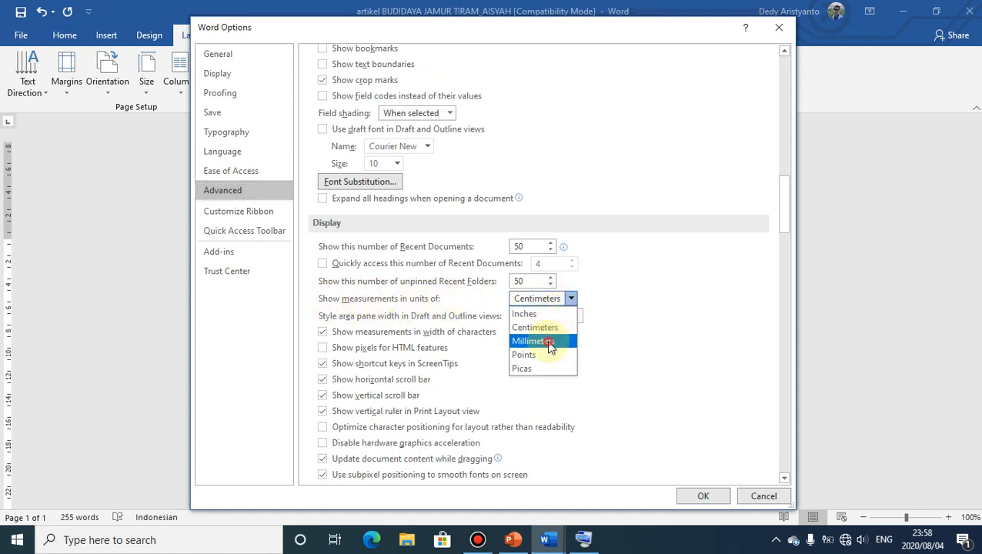
{"action": "left_click", "coordinate": [550, 343]}
{"action": "left_click", "coordinate": [570, 300]}
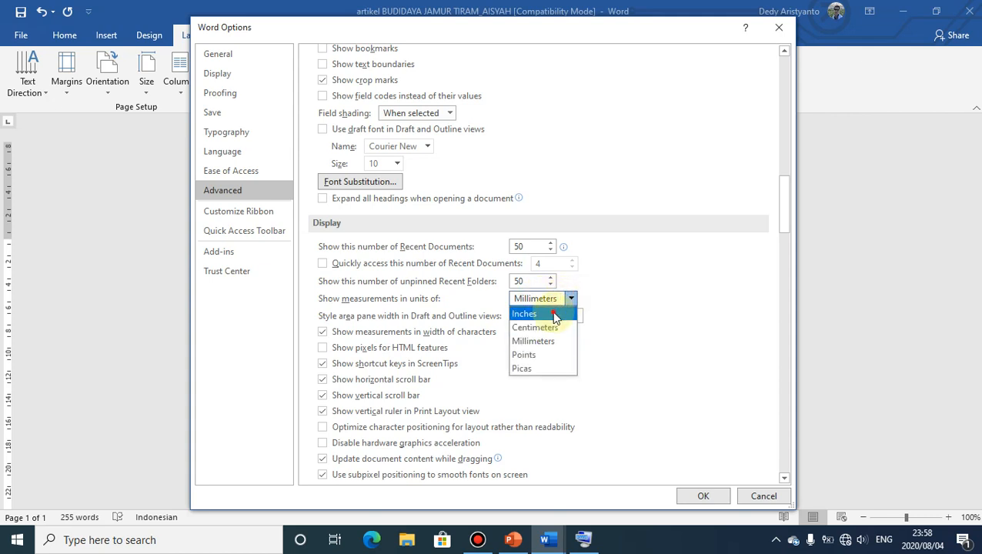
{"action": "left_click", "coordinate": [555, 313]}
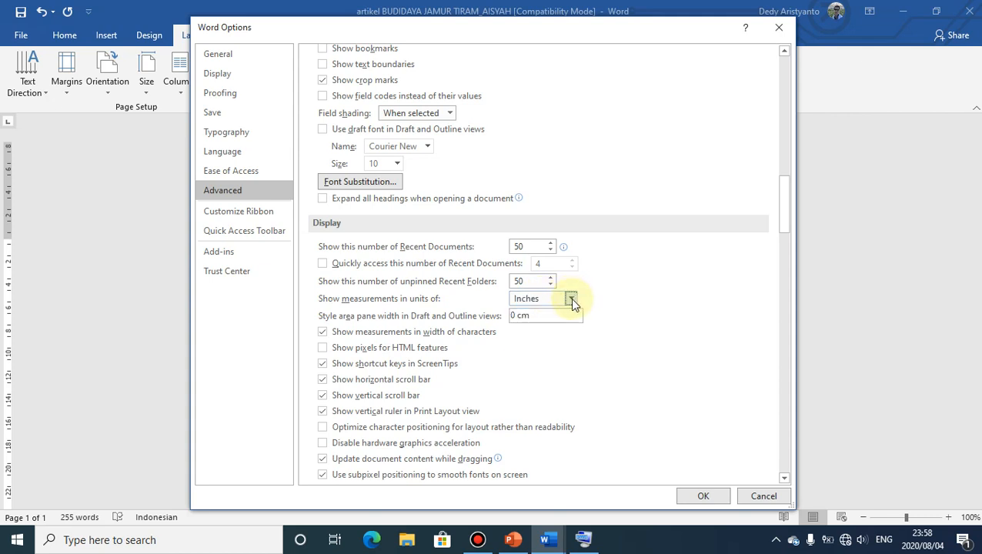
{"action": "left_click", "coordinate": [570, 300]}
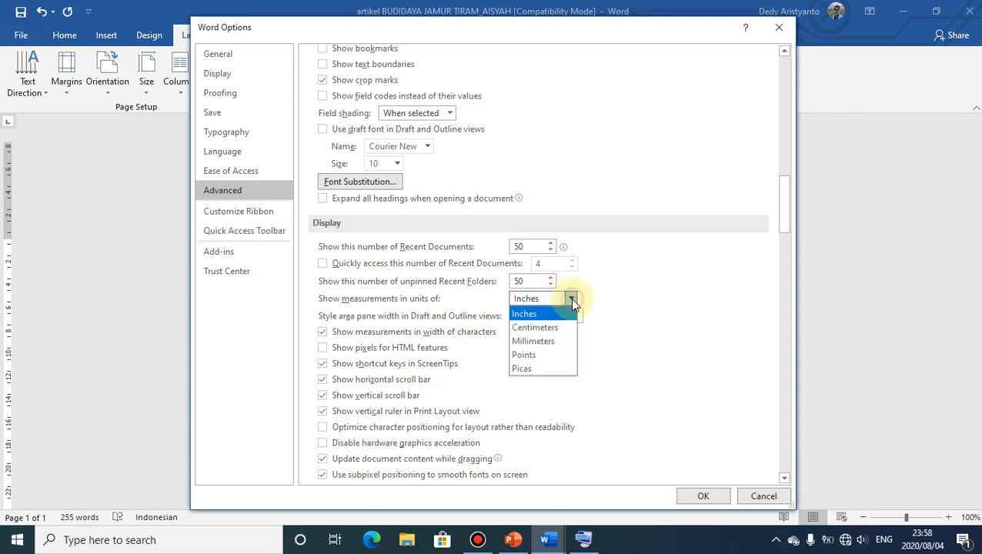
{"action": "left_click", "coordinate": [525, 329]}
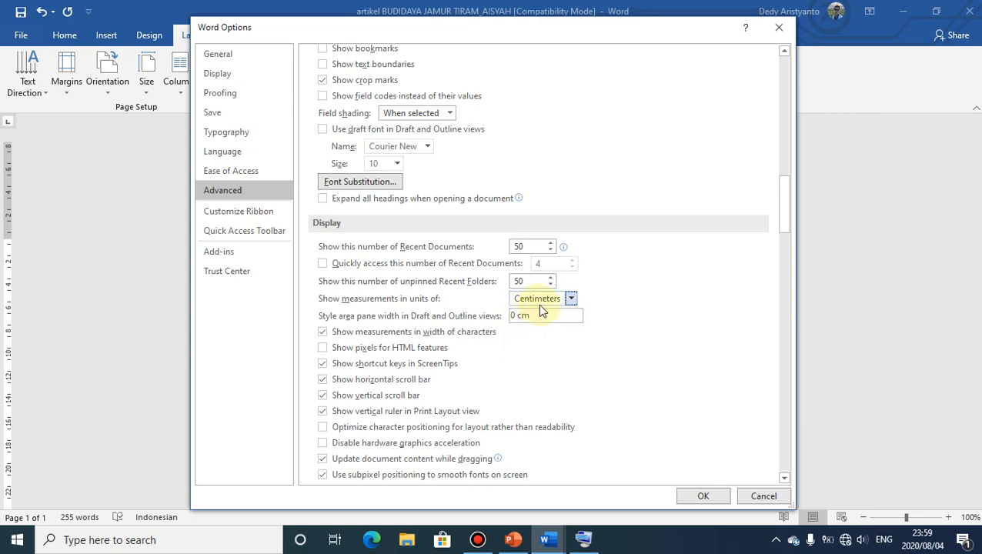
{"action": "left_click", "coordinate": [703, 496]}
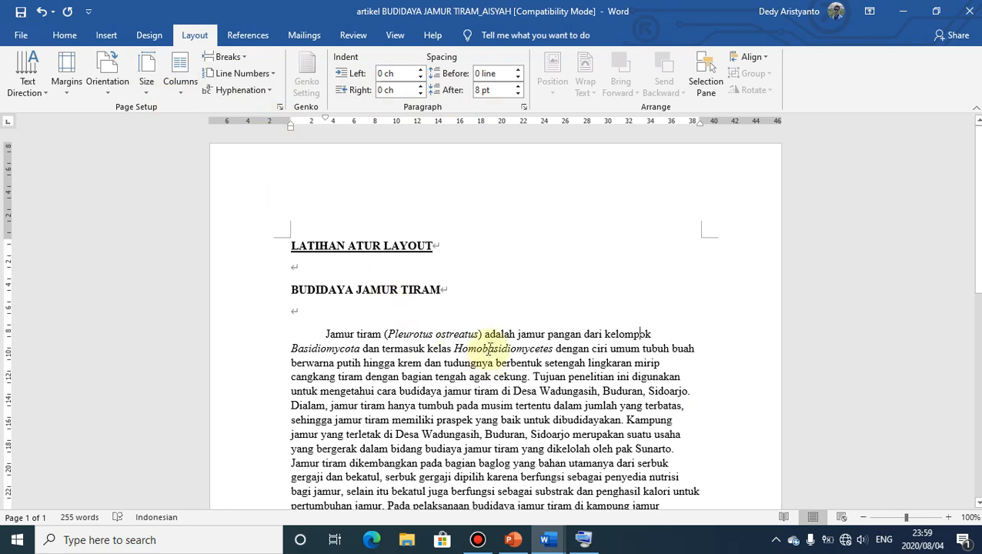
Step: Check the units in the list of paper sizes and look over the beginning of the article
{"action": "left_click", "coordinate": [148, 85]}
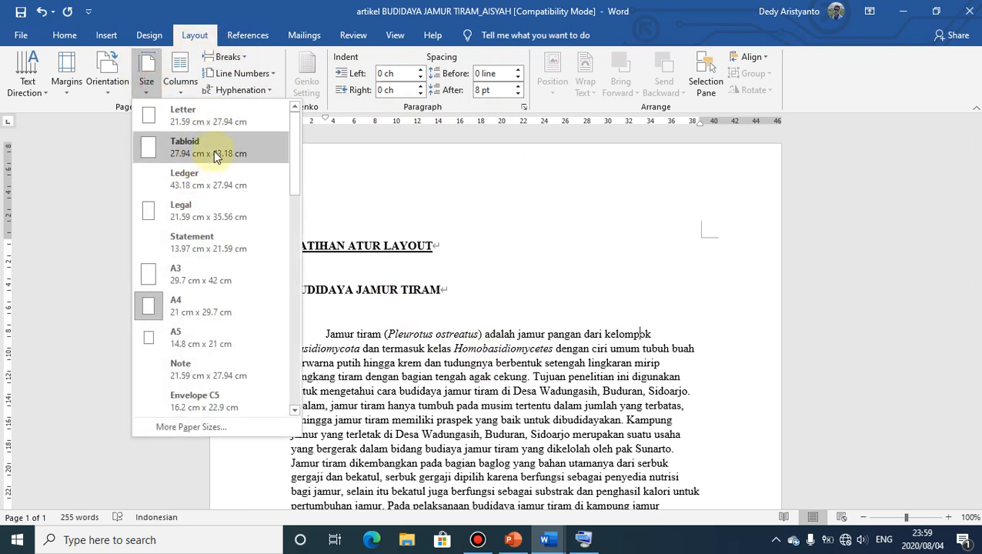
{"action": "left_click", "coordinate": [582, 323]}
{"action": "scroll", "coordinate": [675, 302], "scroll_direction": "down", "scroll_amount": 4}
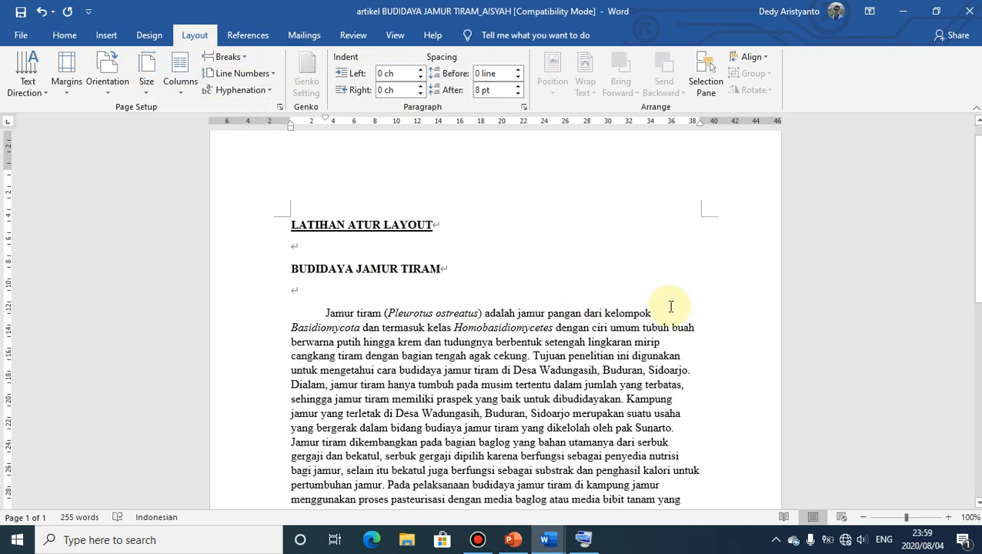
{"action": "scroll", "coordinate": [675, 302], "scroll_direction": "up", "scroll_amount": 4}
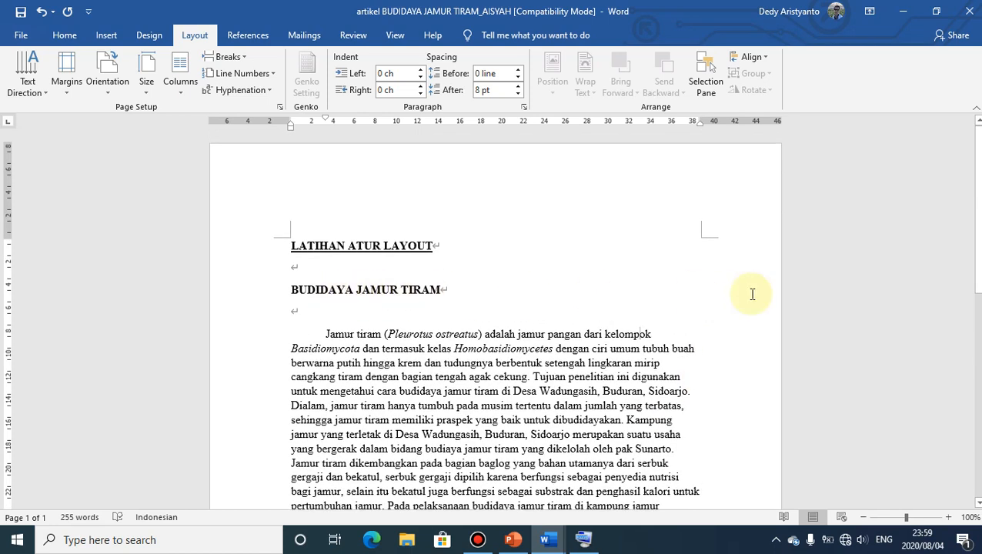
Step: Justify the whole body paragraph of the article, from "Jamur tiram" to "perawatan yang baik."
{"action": "scroll", "coordinate": [677, 311], "scroll_direction": "down", "scroll_amount": 3}
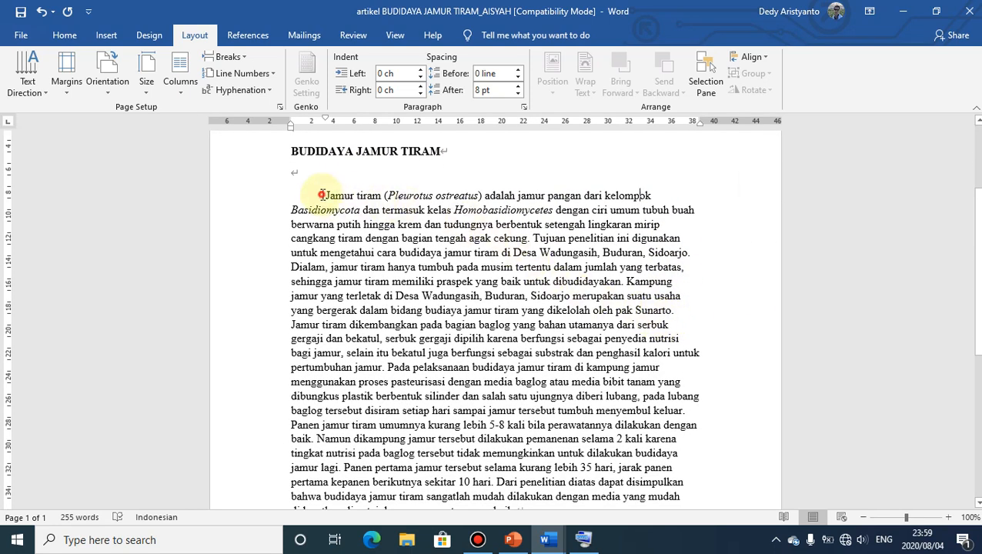
{"action": "left_click_drag", "start_coordinate": [320, 194], "coordinate": [522, 408]}
{"action": "left_click", "coordinate": [64, 34]}
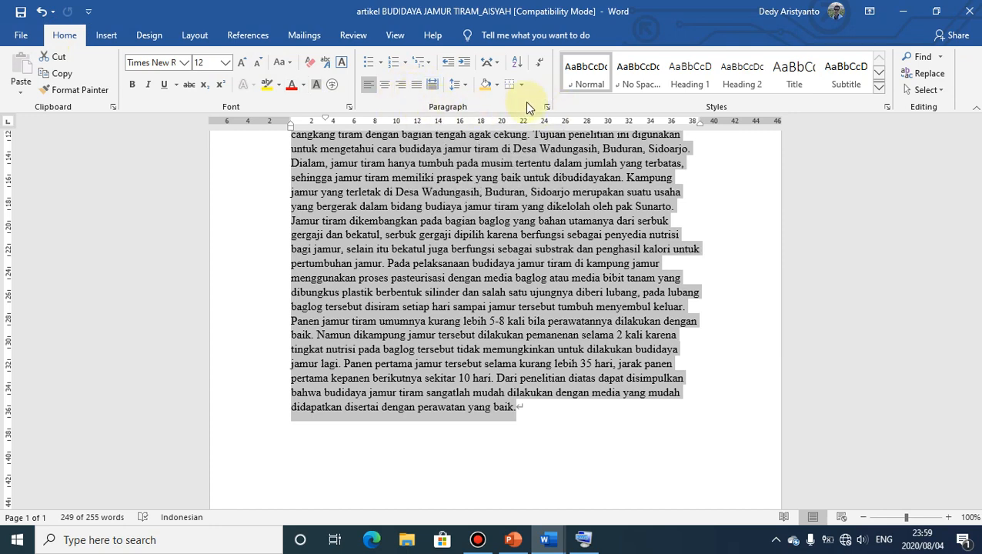
{"action": "left_click", "coordinate": [416, 85]}
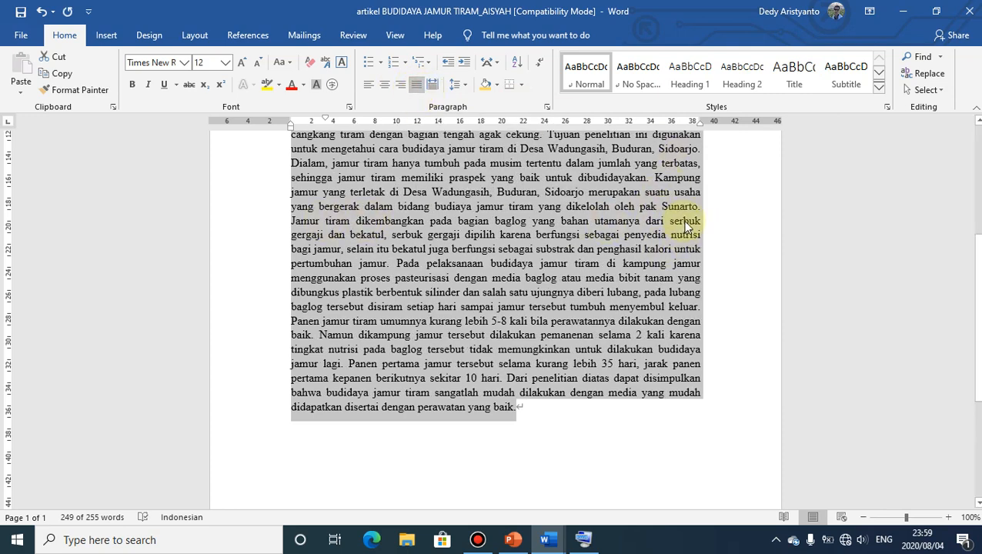
{"action": "left_click", "coordinate": [629, 221]}
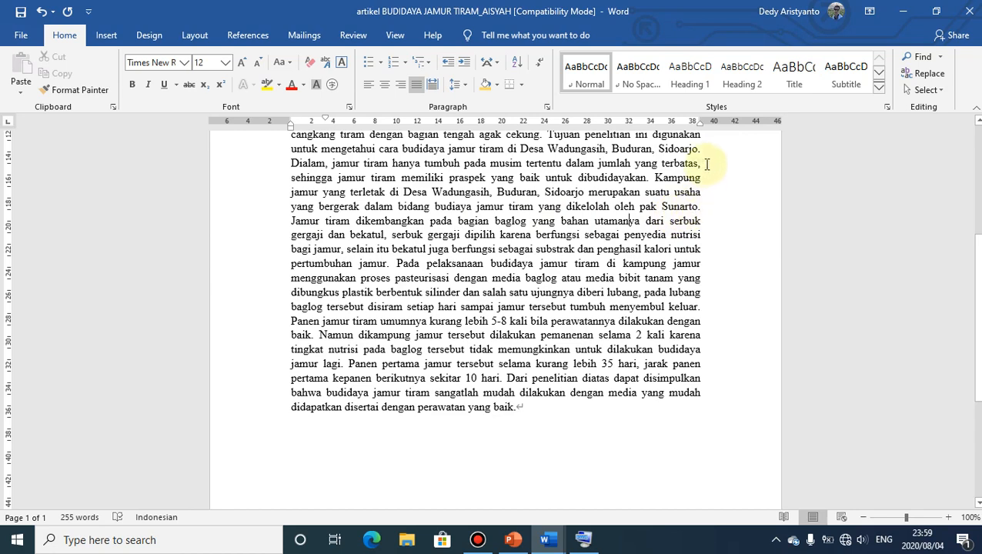
Step: Examine the line ends of the justified paragraph by highlighting its lines from "untuk mengetahui" to the end
{"action": "left_click_drag", "start_coordinate": [698, 148], "coordinate": [701, 178]}
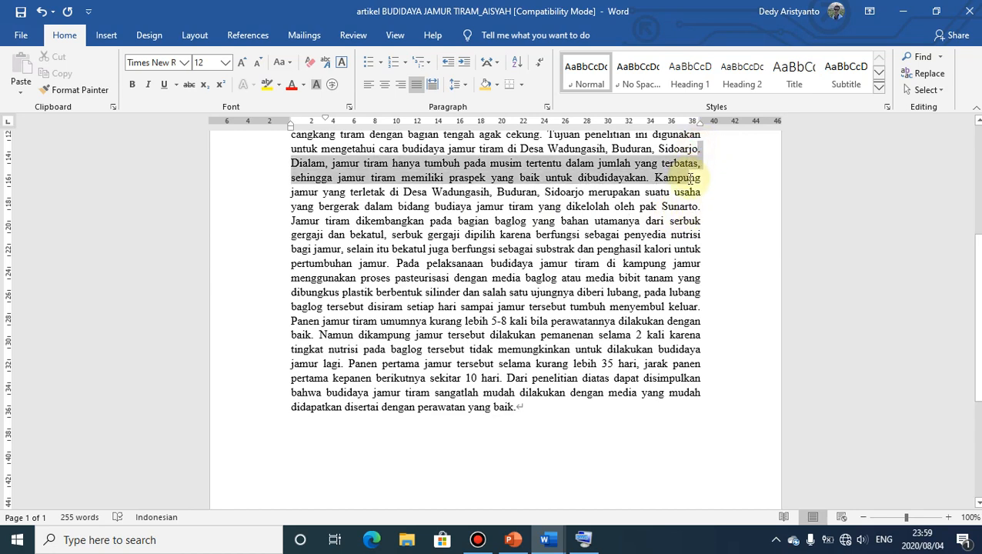
{"action": "left_click", "coordinate": [623, 181]}
{"action": "left_click_drag", "start_coordinate": [397, 151], "coordinate": [701, 400]}
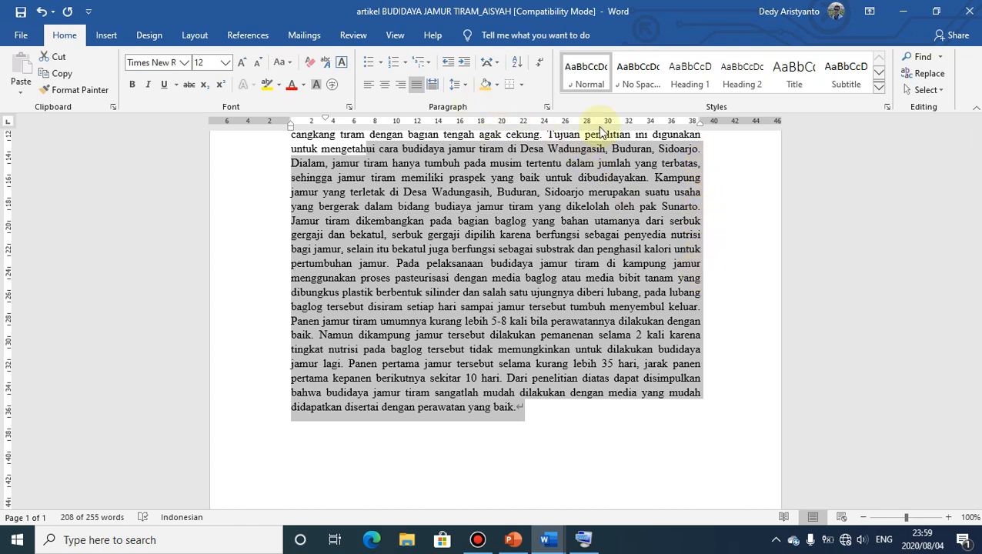
{"action": "left_click", "coordinate": [703, 170]}
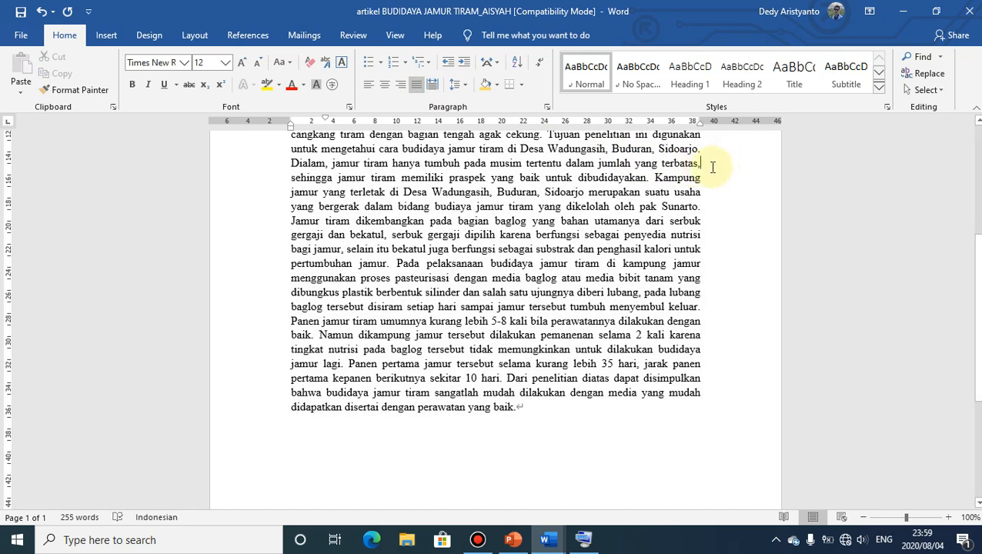
Step: Bring up the on-screen keyboard below the text and insert a space before the comma after "terbatas"
{"action": "left_click", "coordinate": [583, 540]}
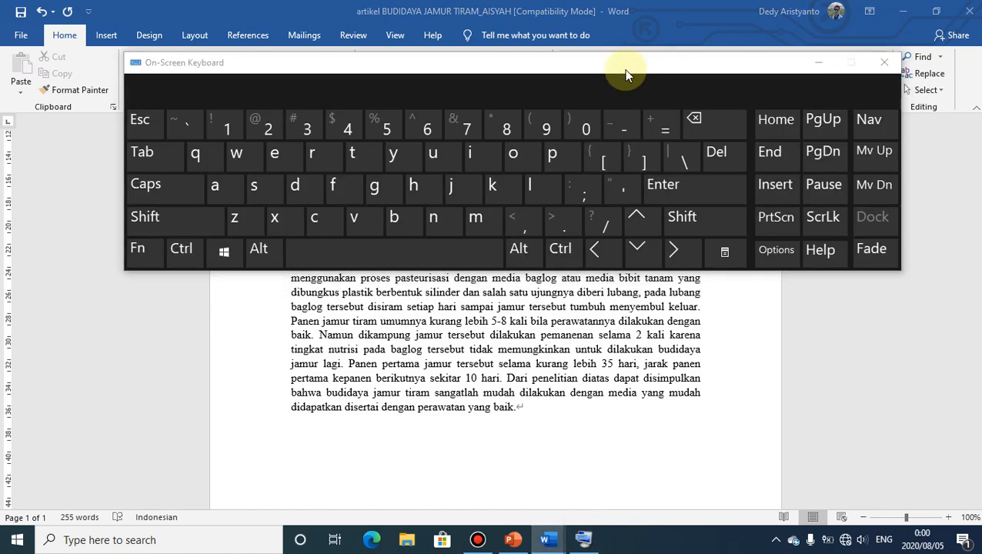
{"action": "left_click_drag", "start_coordinate": [626, 74], "coordinate": [636, 318]}
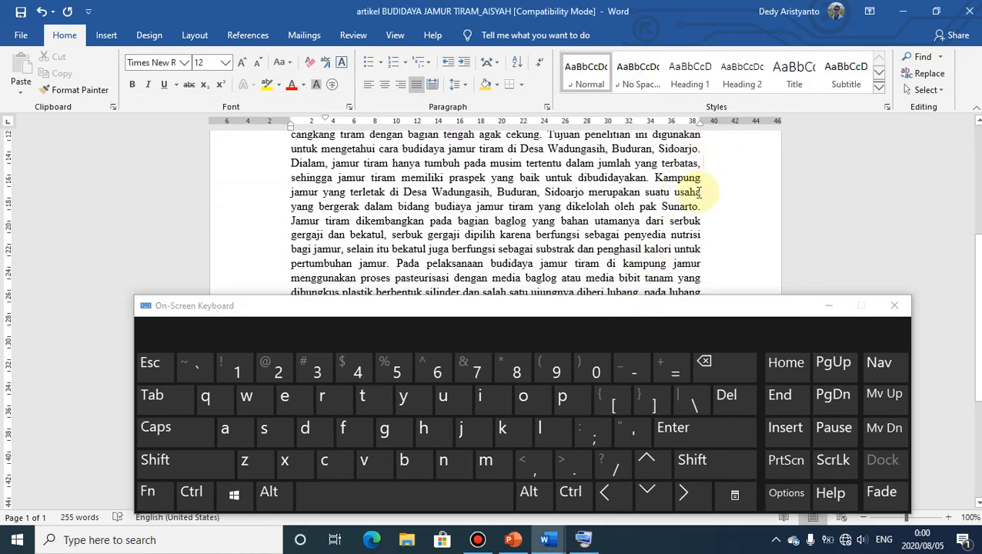
{"action": "left_click", "coordinate": [710, 220]}
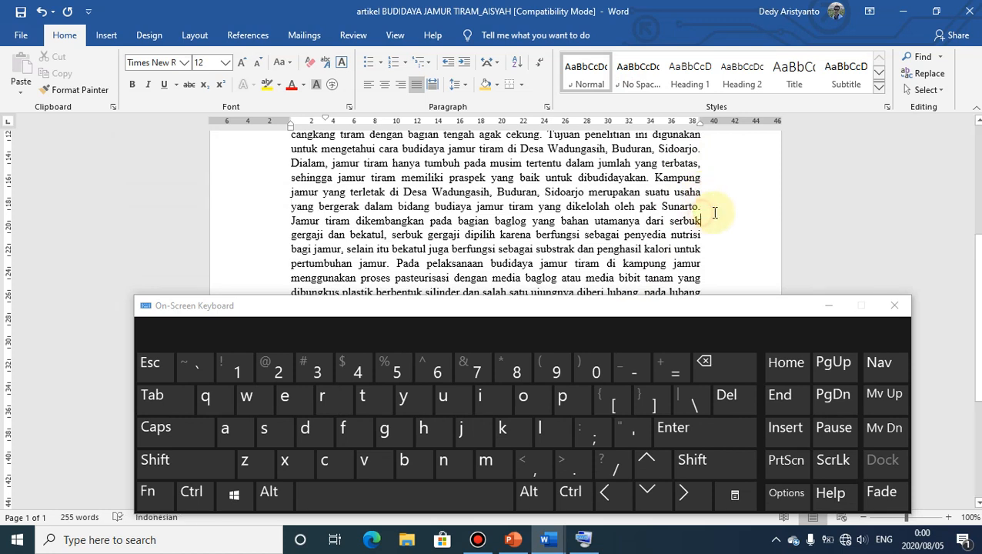
{"action": "left_click", "coordinate": [705, 239]}
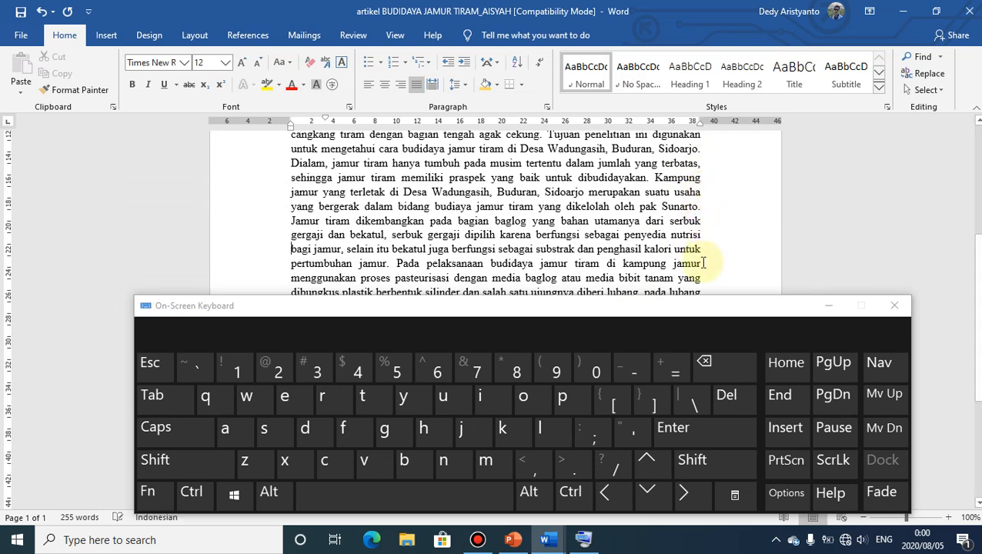
{"action": "left_click", "coordinate": [703, 148]}
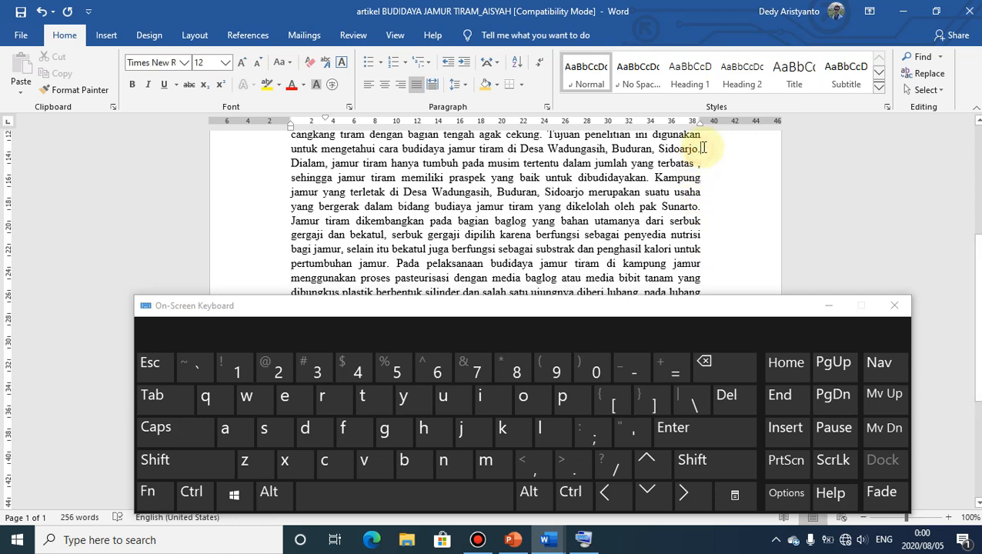
{"action": "left_click", "coordinate": [703, 177]}
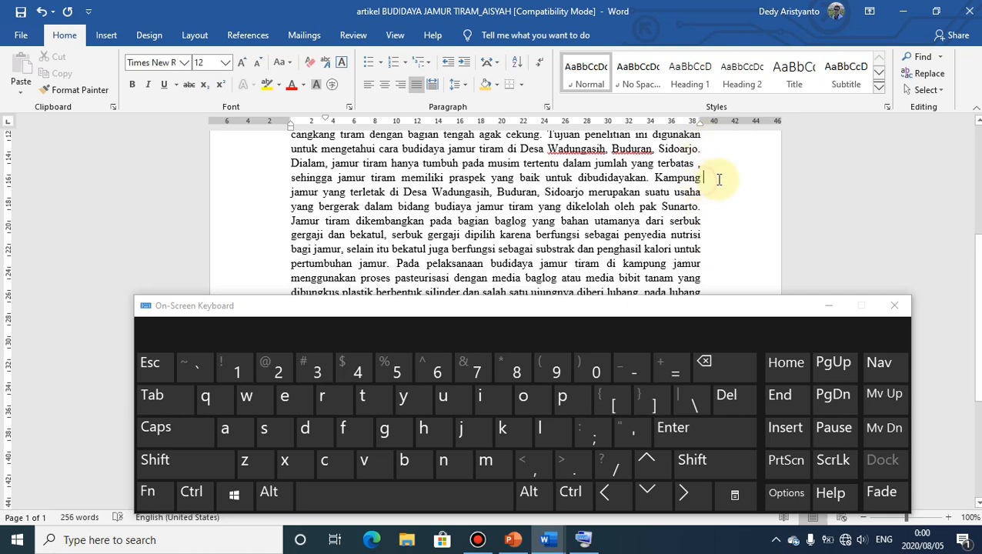
{"action": "left_click", "coordinate": [826, 307]}
Step: Apply justified alignment to the paragraph's text from "cangkang tiram" to "perawatan yang baik."
{"action": "left_click", "coordinate": [700, 250]}
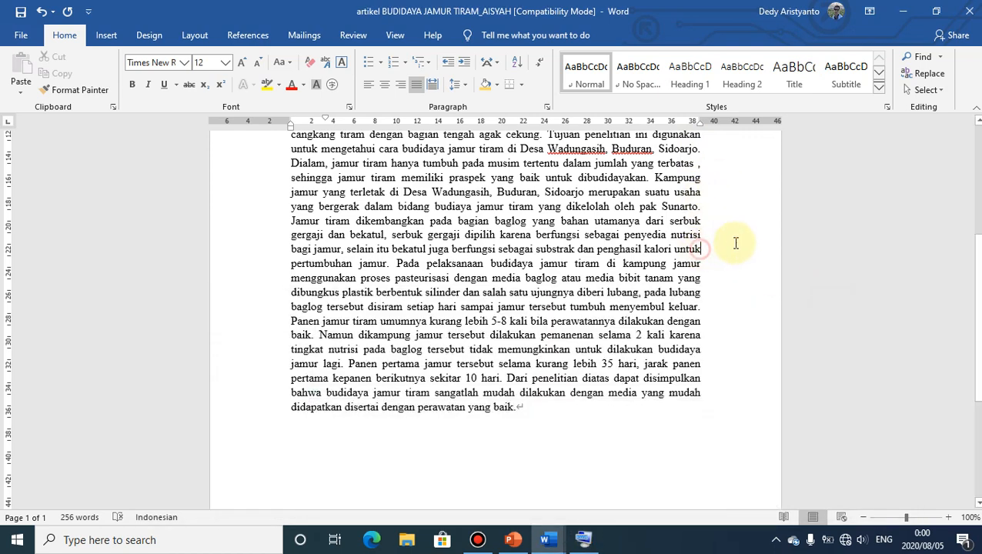
{"action": "left_click", "coordinate": [701, 307]}
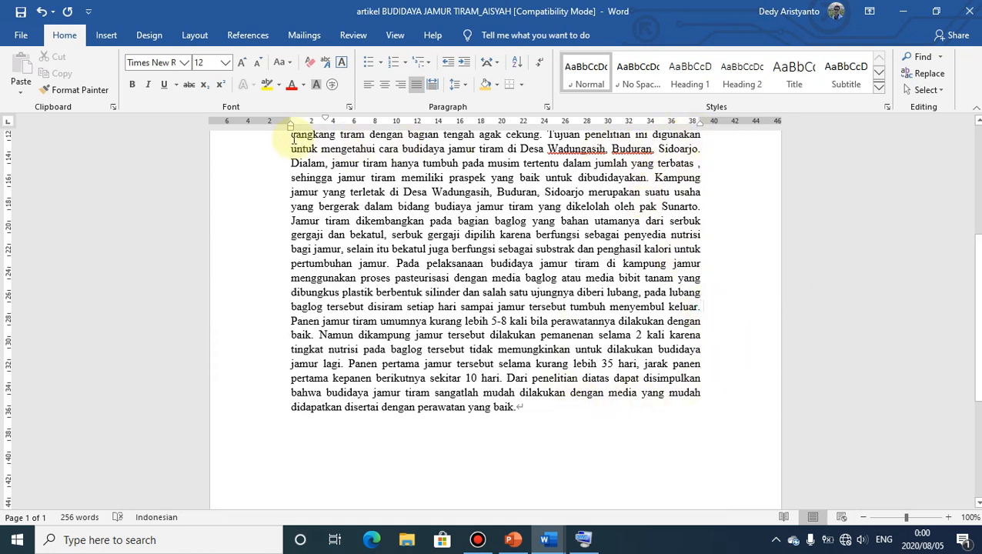
{"action": "left_click_drag", "start_coordinate": [290, 136], "coordinate": [539, 406]}
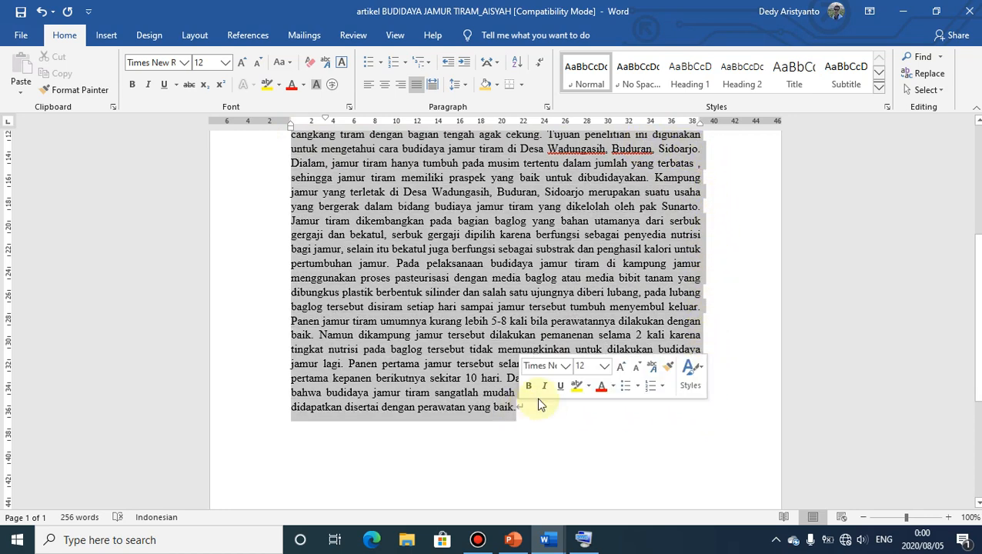
{"action": "left_click", "coordinate": [416, 85]}
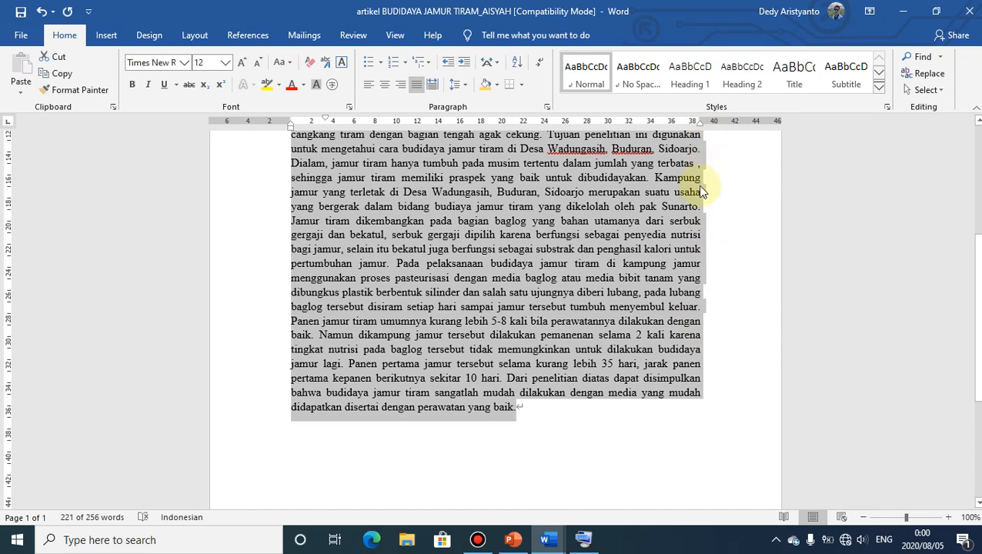
{"action": "scroll", "coordinate": [708, 196], "scroll_direction": "up", "scroll_amount": 1}
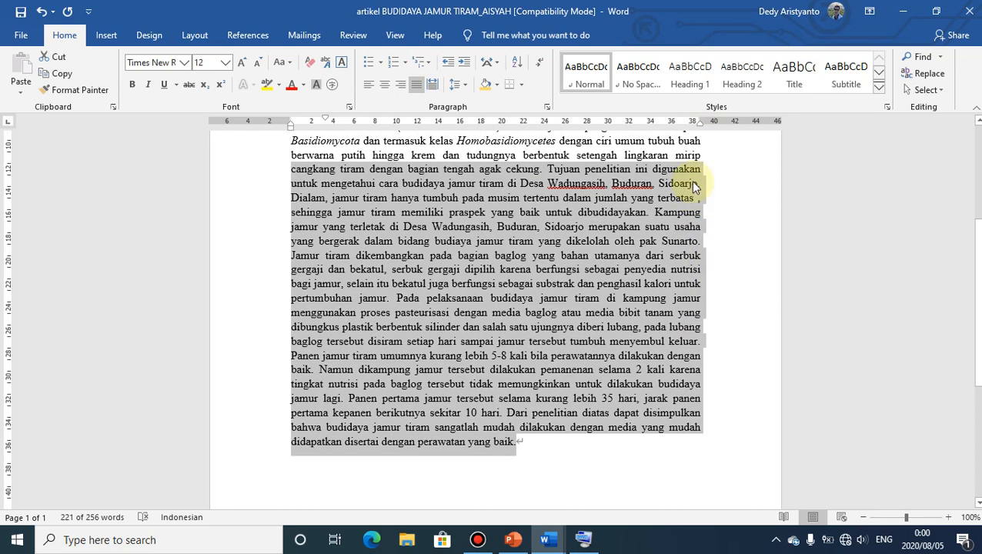
Step: Delete the extra space before the comma after "terbatas"
{"action": "left_click", "coordinate": [698, 185]}
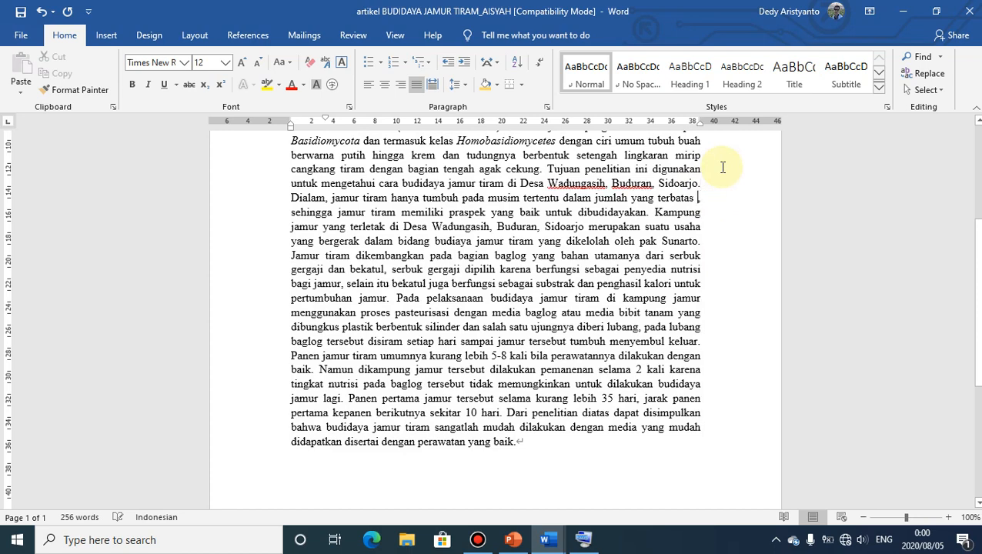
{"action": "key", "text": "BackSpace"}
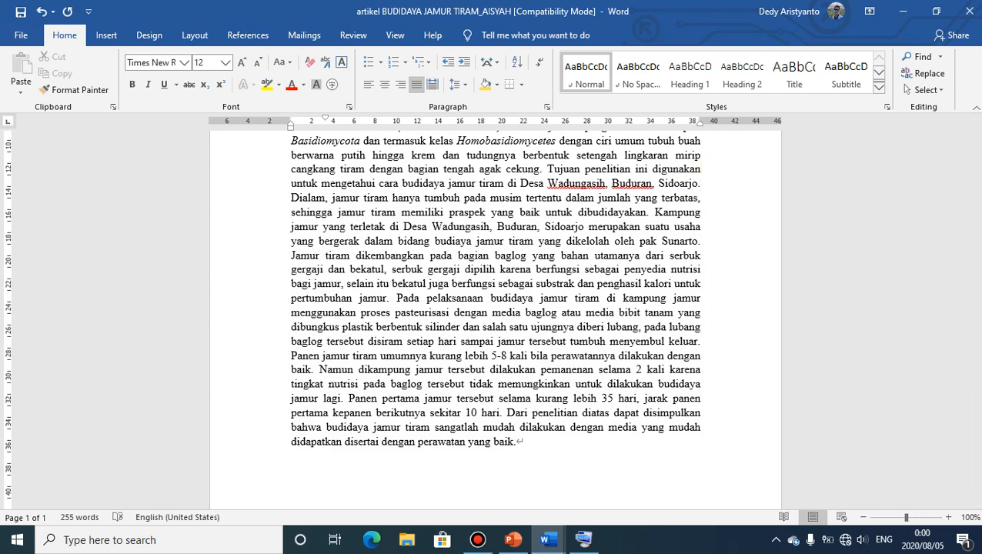
{"action": "key", "text": "BackSpace"}
{"action": "key", "text": "BackSpace"}
Step: Delete and re-insert the spaces at the ends of the paragraph's lines from "suatu usaha" to "penyedia nutrisi"
{"action": "left_click", "coordinate": [709, 230]}
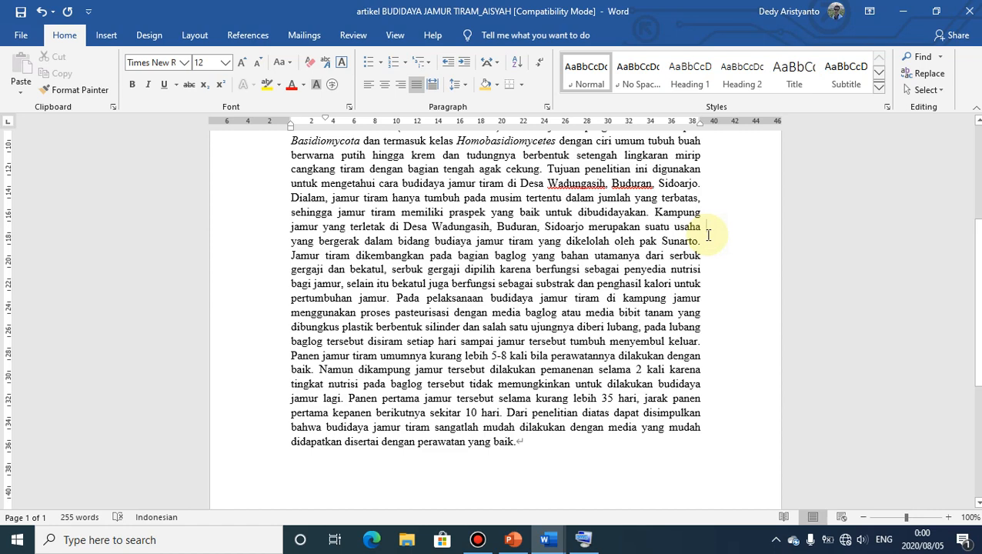
{"action": "key", "text": "BackSpace"}
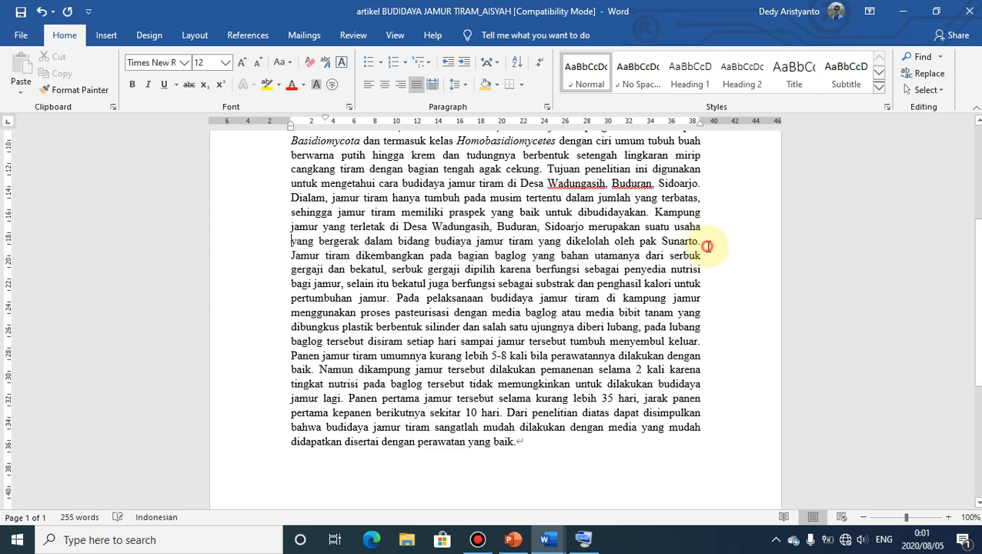
{"action": "key", "text": "BackSpace"}
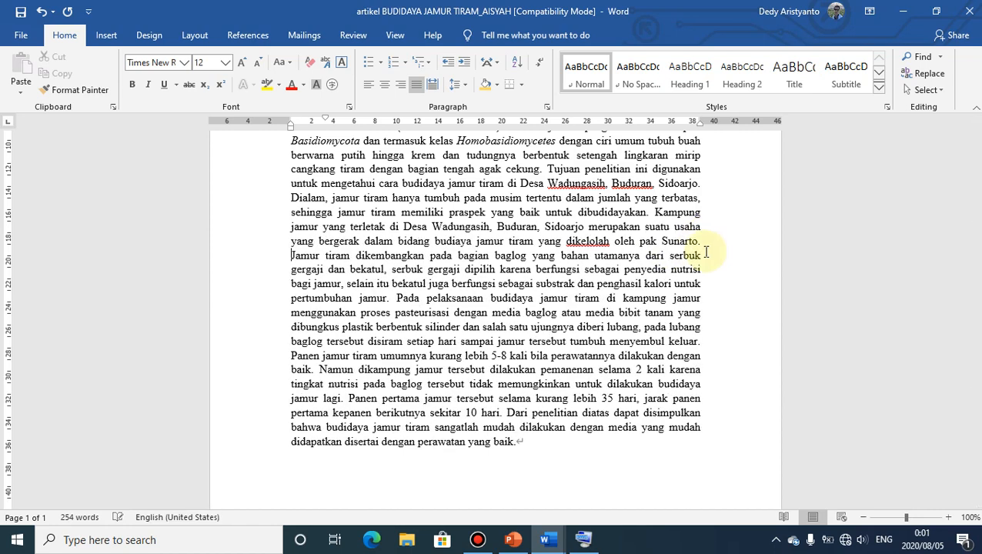
{"action": "left_click", "coordinate": [705, 254]}
{"action": "key", "text": "BackSpace"}
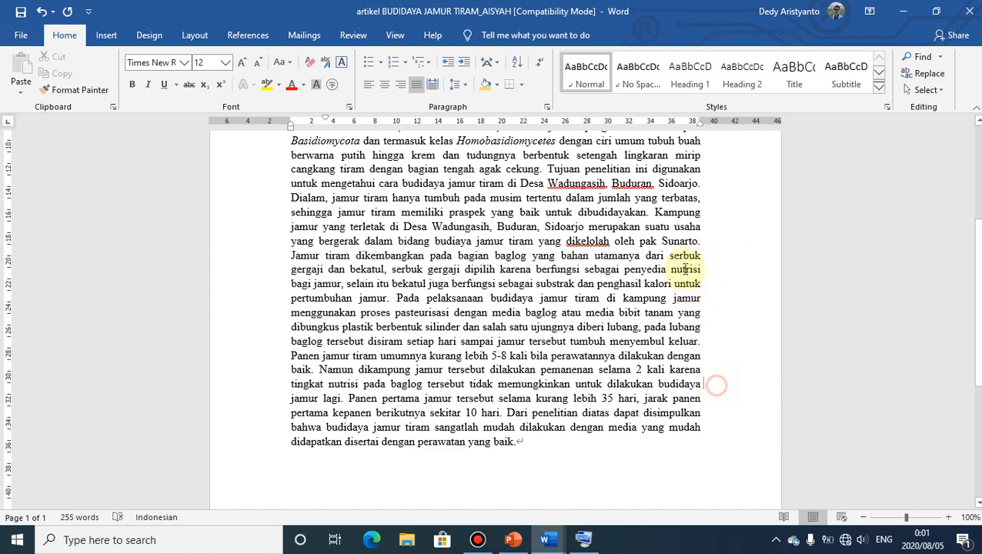
{"action": "left_click_drag", "start_coordinate": [713, 384], "coordinate": [674, 154]}
{"action": "left_click", "coordinate": [708, 269]}
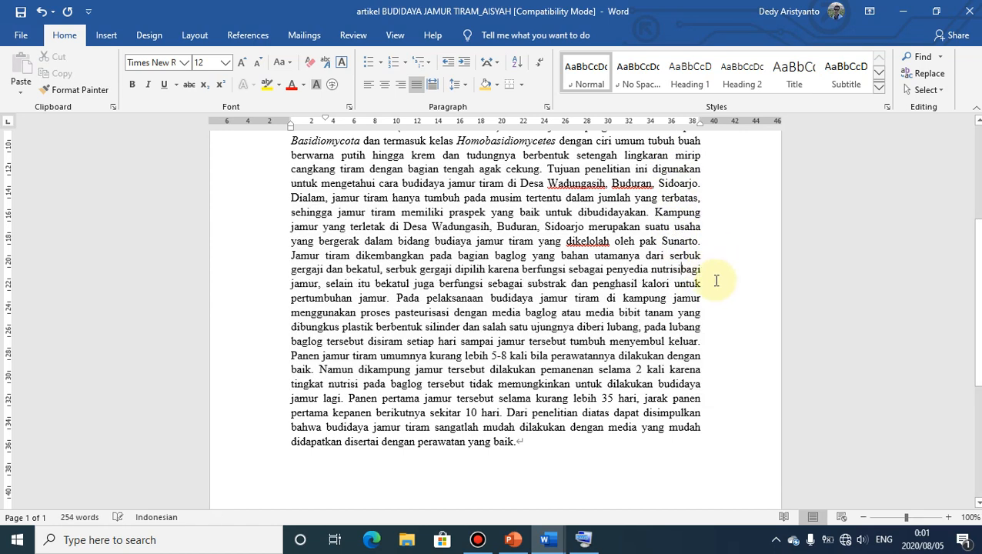
{"action": "left_click", "coordinate": [701, 284]}
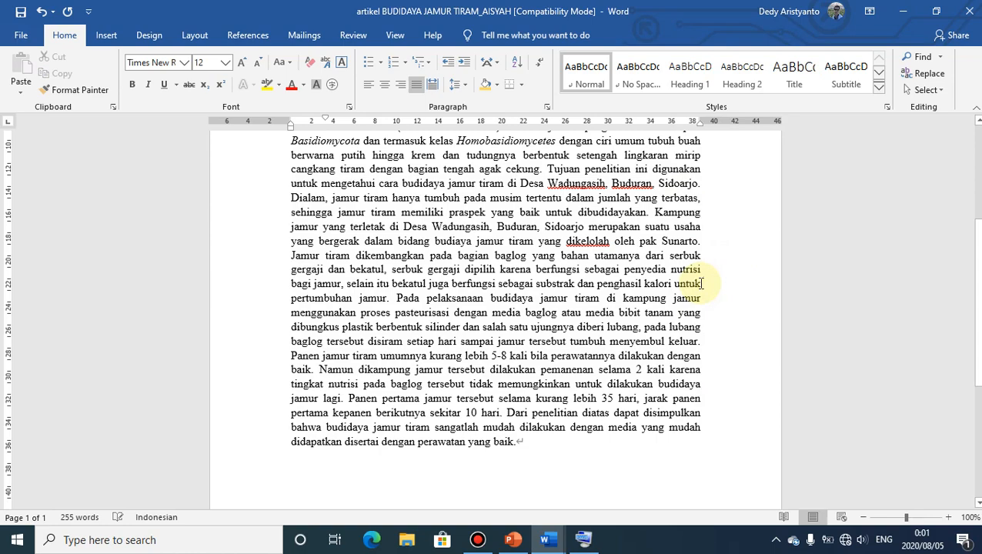
Step: Examine the layout of the justified paragraph and the two headings above it
{"action": "scroll", "coordinate": [706, 280], "scroll_direction": "up", "scroll_amount": 3}
{"action": "scroll", "coordinate": [705, 293], "scroll_direction": "down", "scroll_amount": 3}
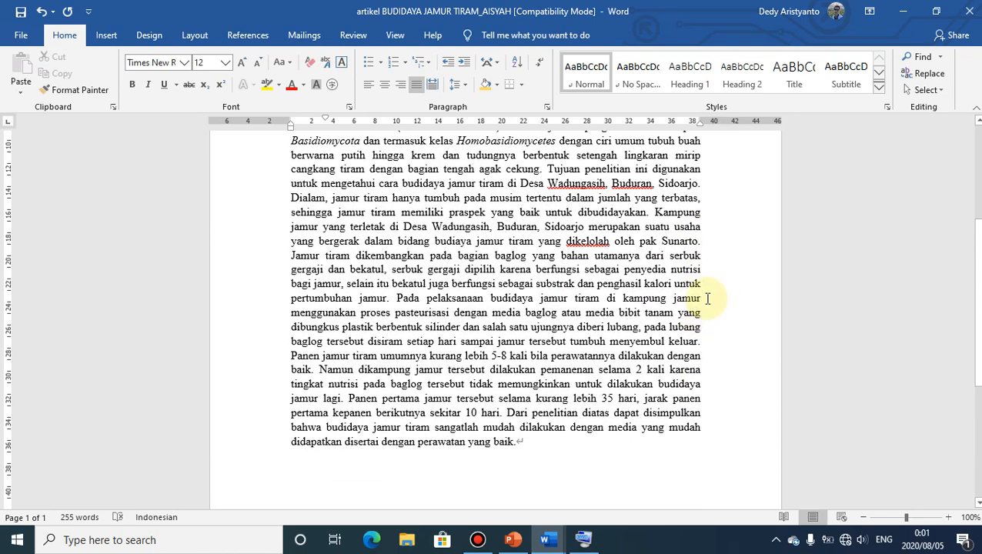
{"action": "scroll", "coordinate": [707, 299], "scroll_direction": "up", "scroll_amount": 4}
{"action": "scroll", "coordinate": [680, 308], "scroll_direction": "down", "scroll_amount": 2}
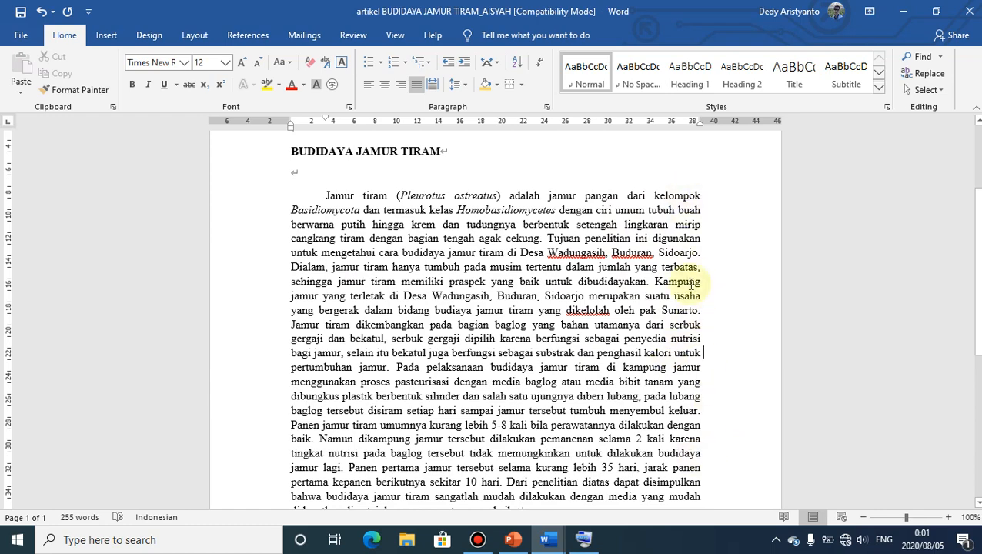
{"action": "scroll", "coordinate": [615, 204], "scroll_direction": "up", "scroll_amount": 3}
{"action": "scroll", "coordinate": [657, 149], "scroll_direction": "down", "scroll_amount": 6}
{"action": "scroll", "coordinate": [529, 243], "scroll_direction": "up", "scroll_amount": 4}
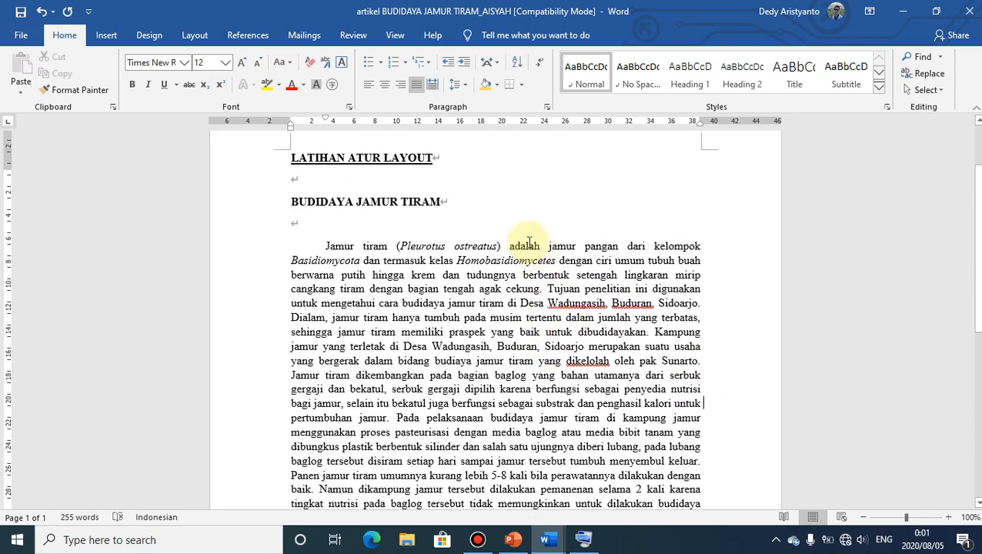
{"action": "scroll", "coordinate": [529, 243], "scroll_direction": "up", "scroll_amount": 1}
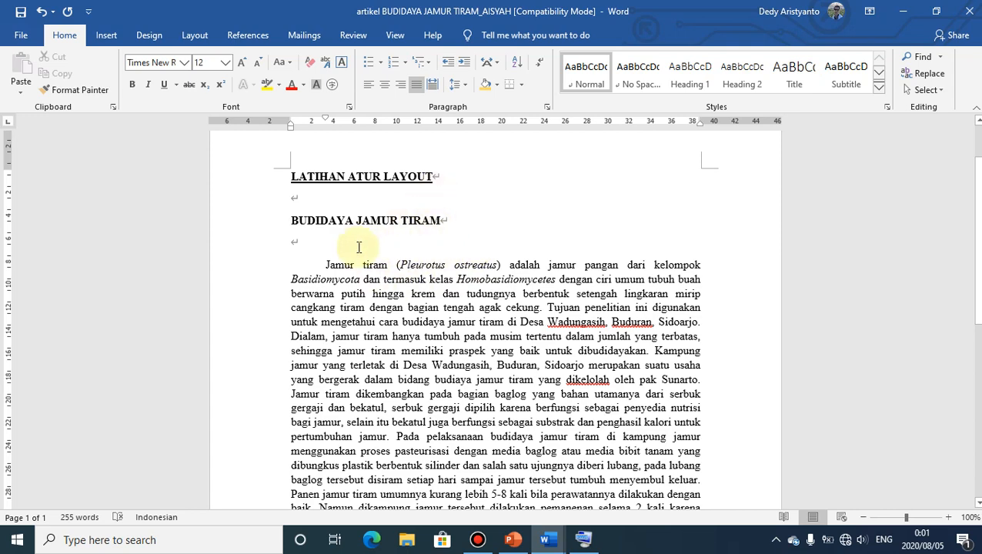
Step: Set the line spacing to 1.5 from the title "BUDIDAYA JAMUR TIRAM" to the end of the body paragraph
{"action": "left_click", "coordinate": [464, 85]}
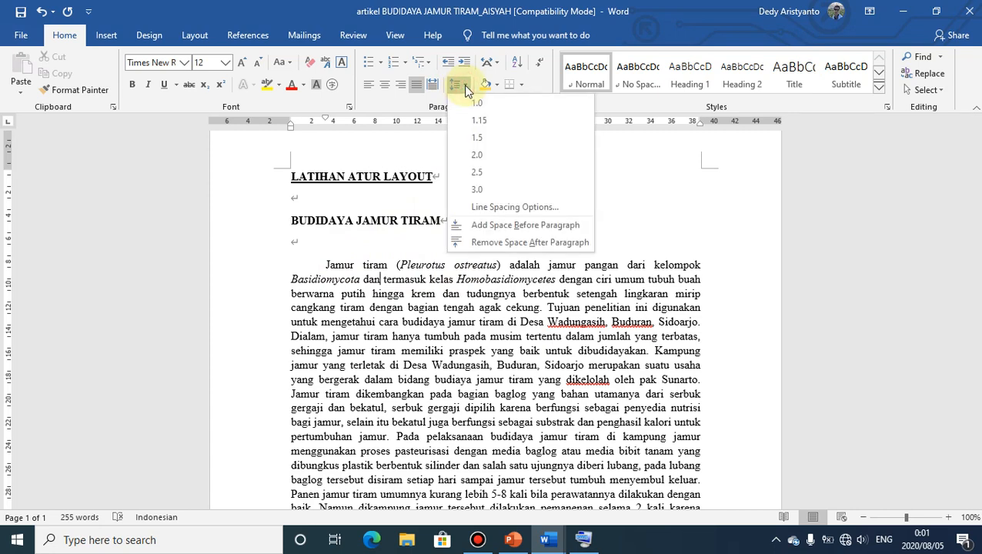
{"action": "left_click", "coordinate": [465, 87]}
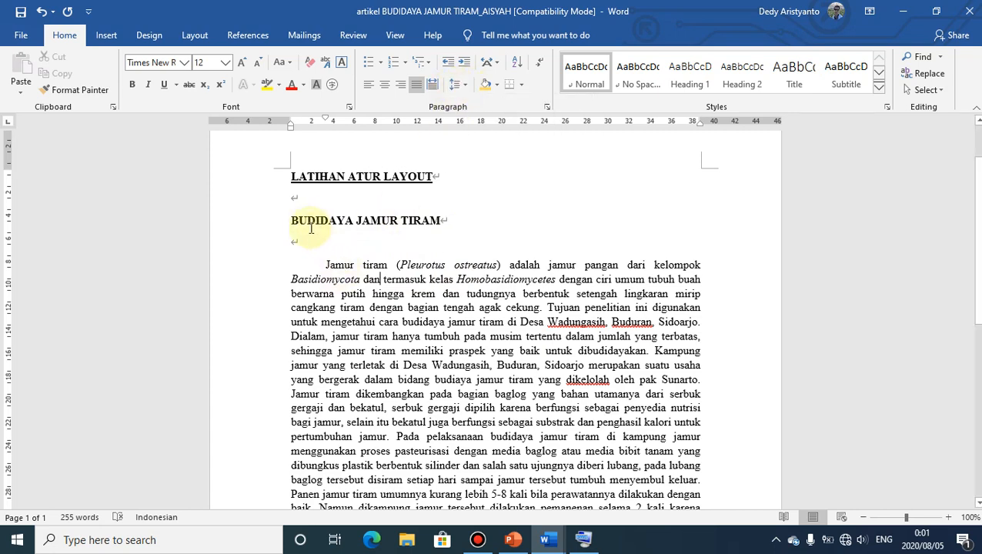
{"action": "left_click_drag", "start_coordinate": [293, 223], "coordinate": [520, 377]}
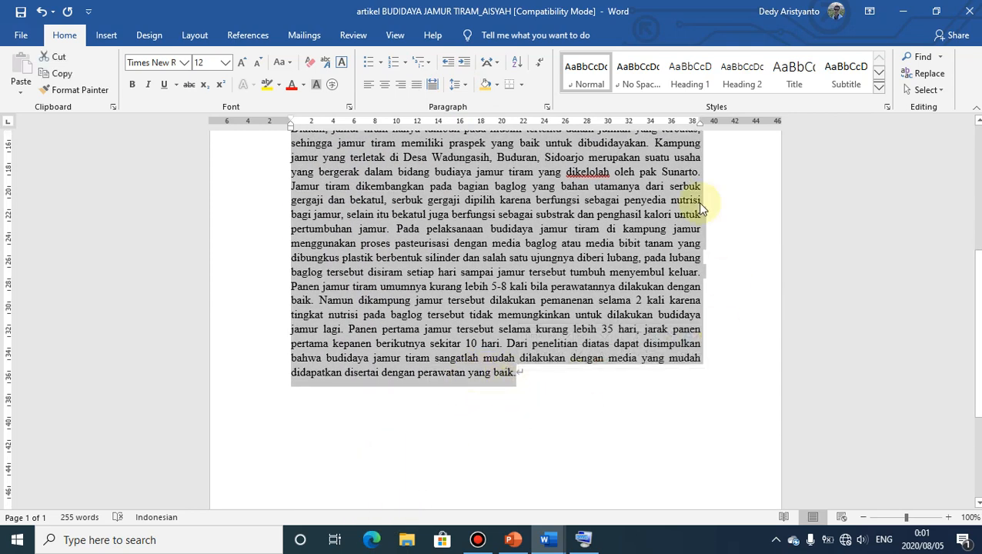
{"action": "left_click", "coordinate": [464, 85]}
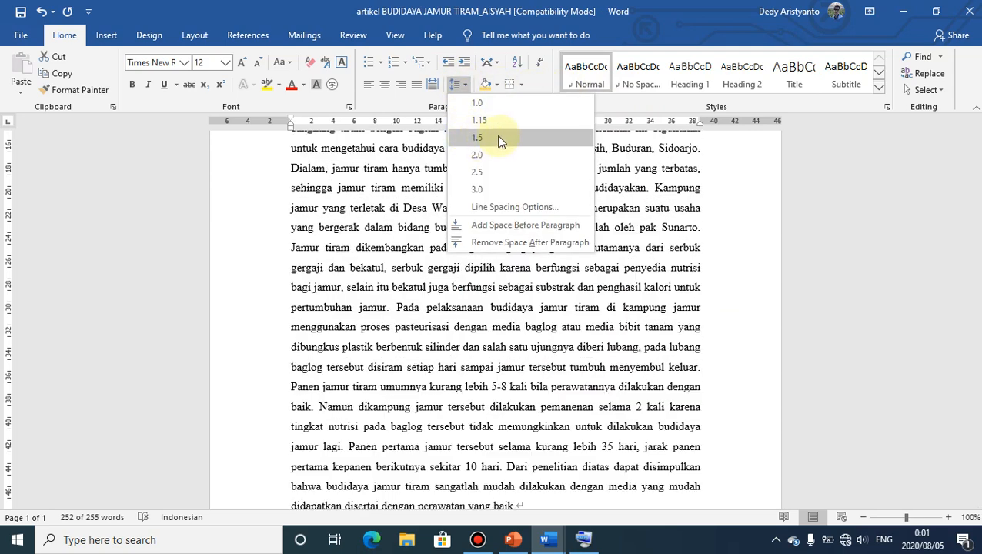
{"action": "left_click", "coordinate": [479, 139]}
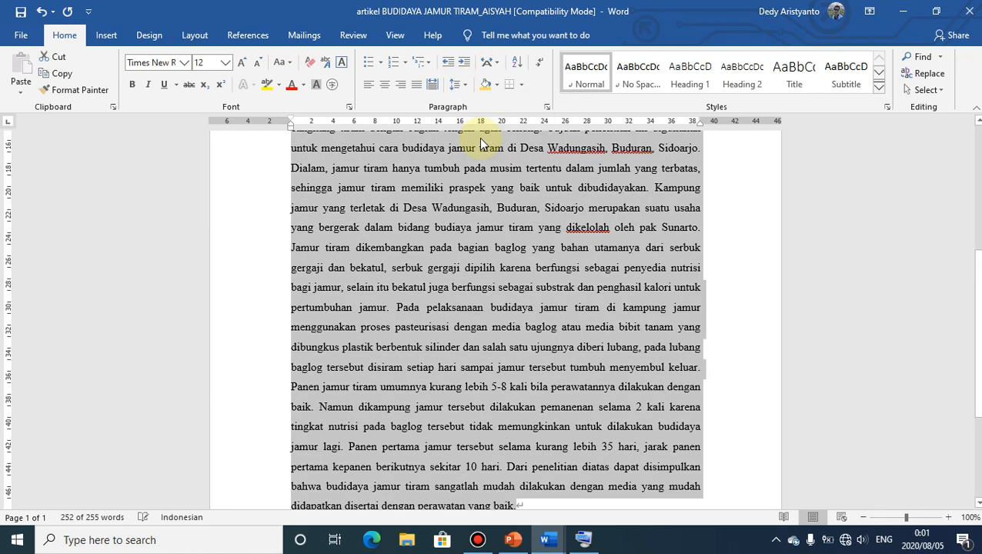
Step: Remove the space after the paragraphs from the title "BUDIDAYA JAMUR TIRAM" to the end of the article
{"action": "left_click", "coordinate": [462, 86]}
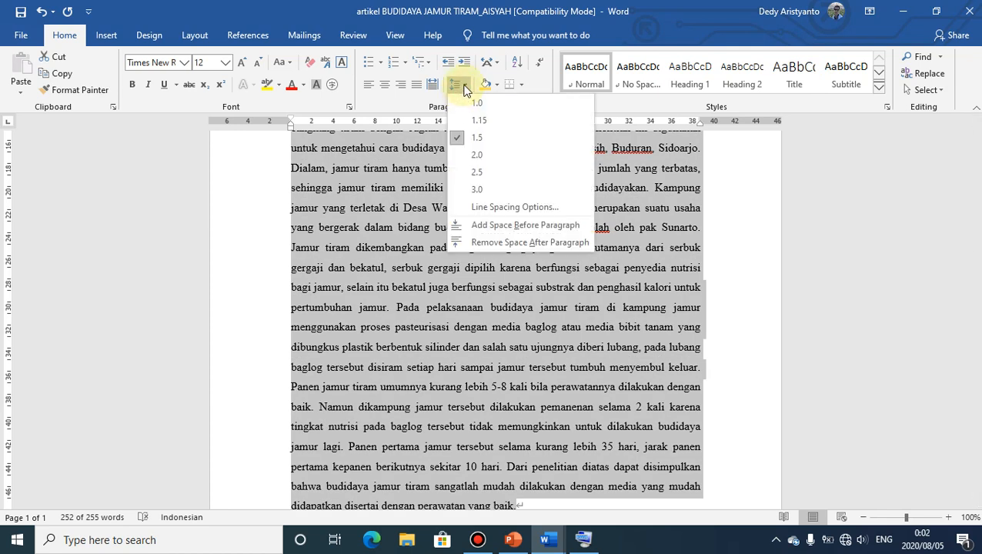
{"action": "left_click", "coordinate": [464, 87]}
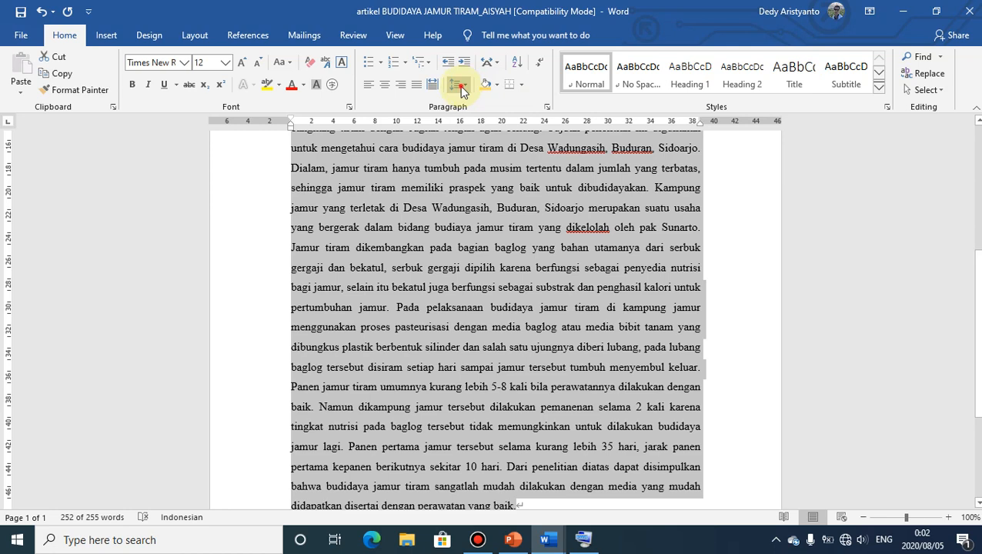
{"action": "left_click", "coordinate": [463, 89]}
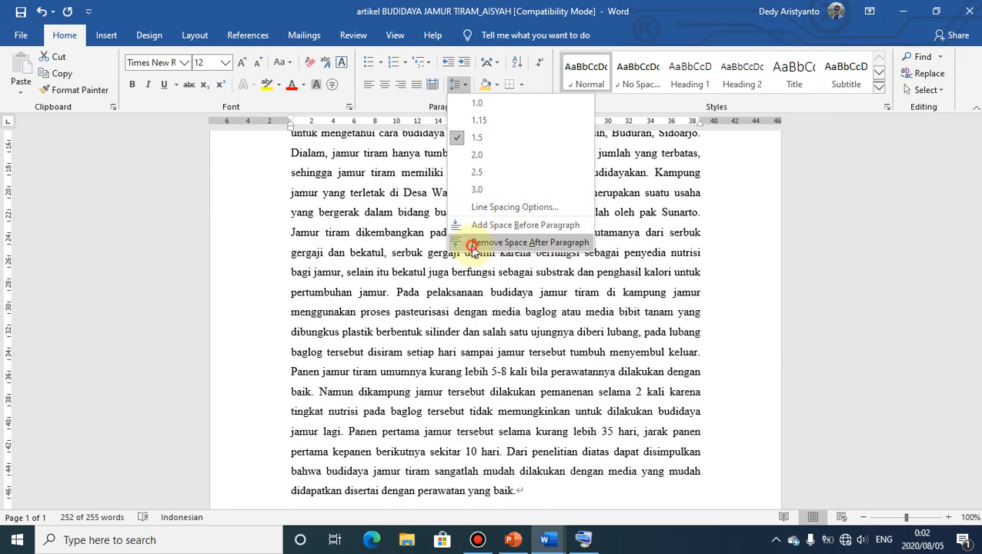
{"action": "left_click", "coordinate": [472, 244]}
{"action": "scroll", "coordinate": [442, 278], "scroll_direction": "up", "scroll_amount": 5}
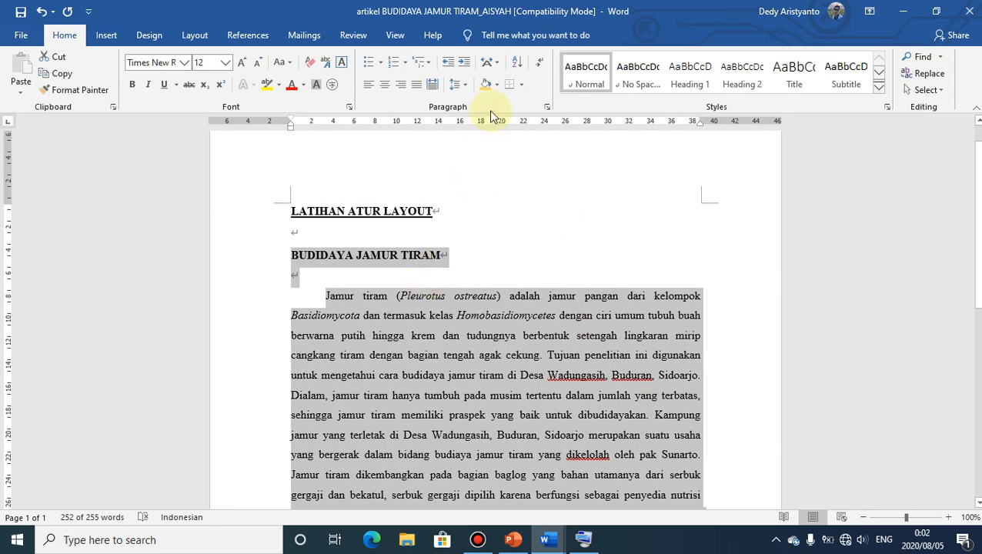
Step: Add space after the selected paragraphs and remove it again
{"action": "left_click", "coordinate": [455, 84]}
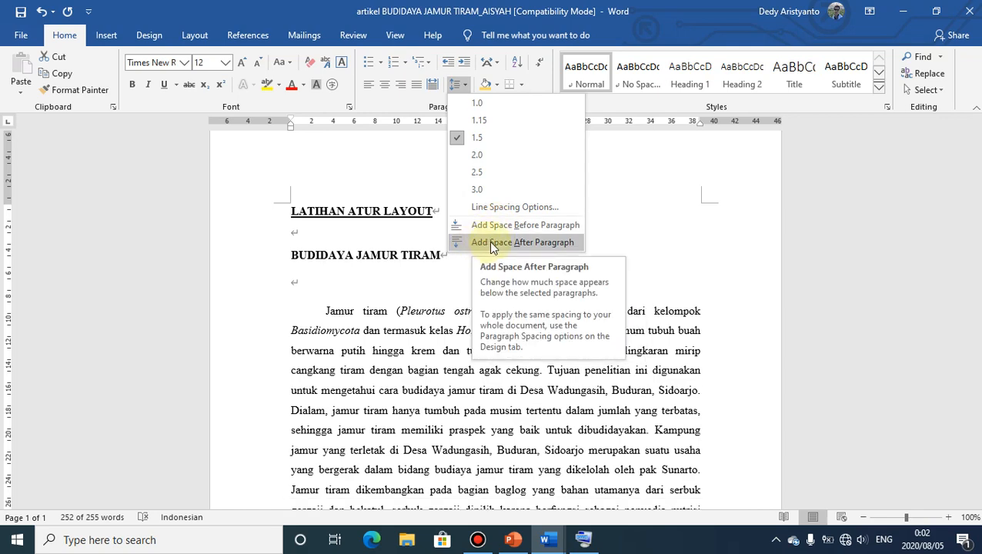
{"action": "left_click", "coordinate": [475, 242]}
{"action": "left_click", "coordinate": [460, 84]}
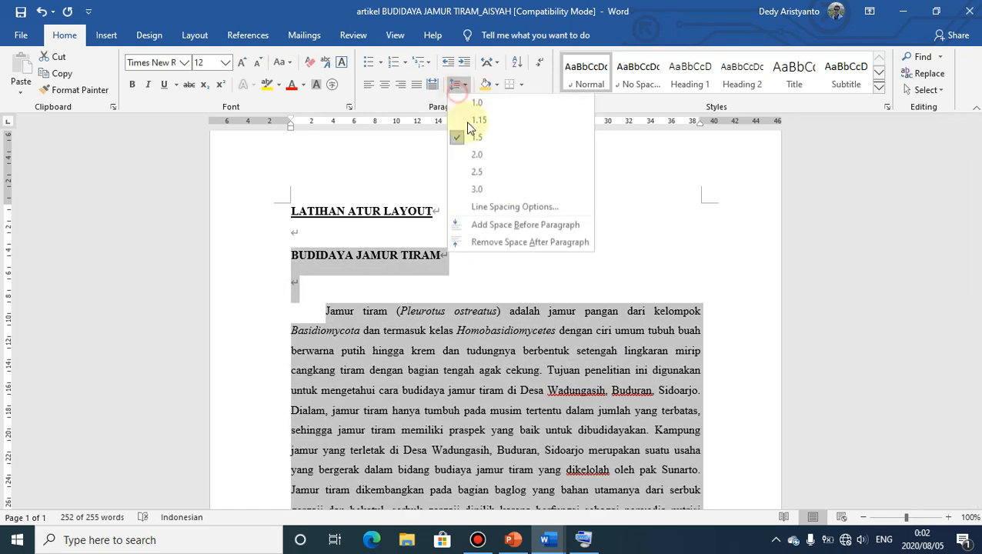
{"action": "left_click", "coordinate": [499, 243]}
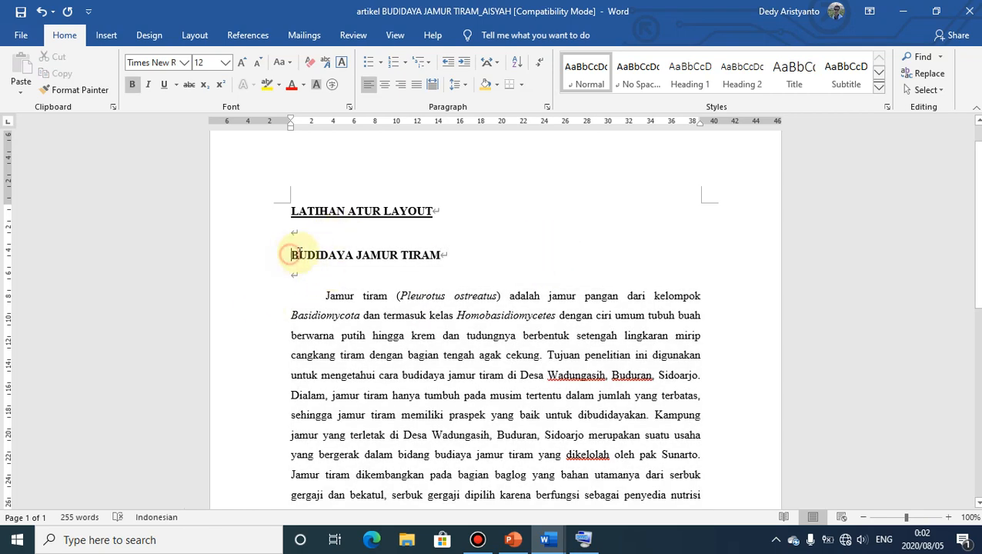
Step: Center the title "BUDIDAYA JAMUR TIRAM" and review the article's layout
{"action": "left_click_drag", "start_coordinate": [293, 255], "coordinate": [442, 254]}
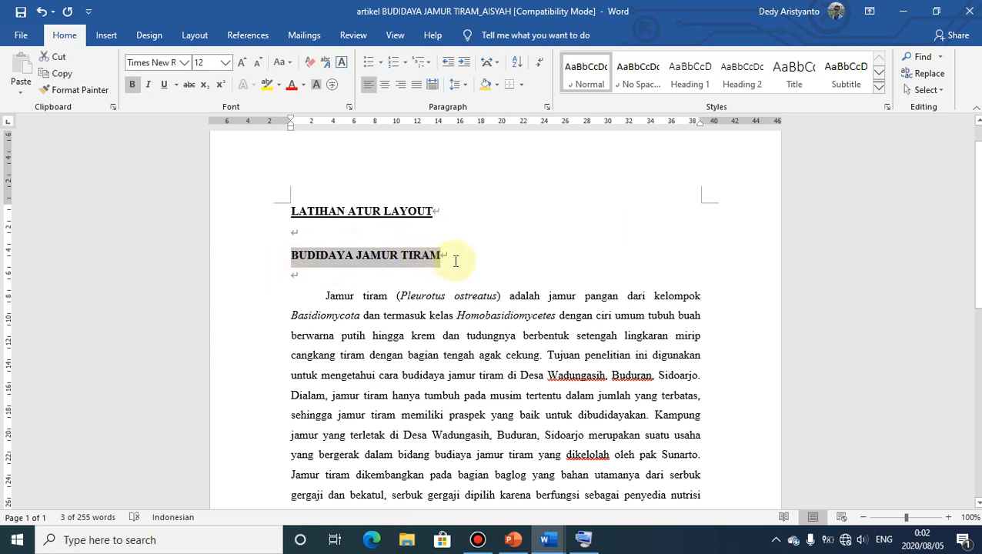
{"action": "left_click", "coordinate": [386, 86]}
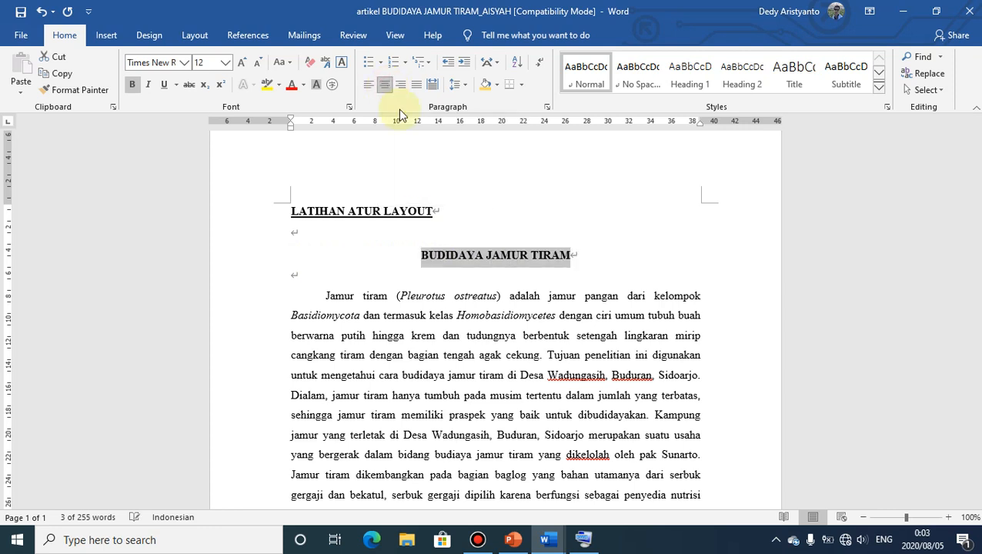
{"action": "left_click", "coordinate": [602, 231]}
{"action": "scroll", "coordinate": [603, 233], "scroll_direction": "down", "scroll_amount": 7}
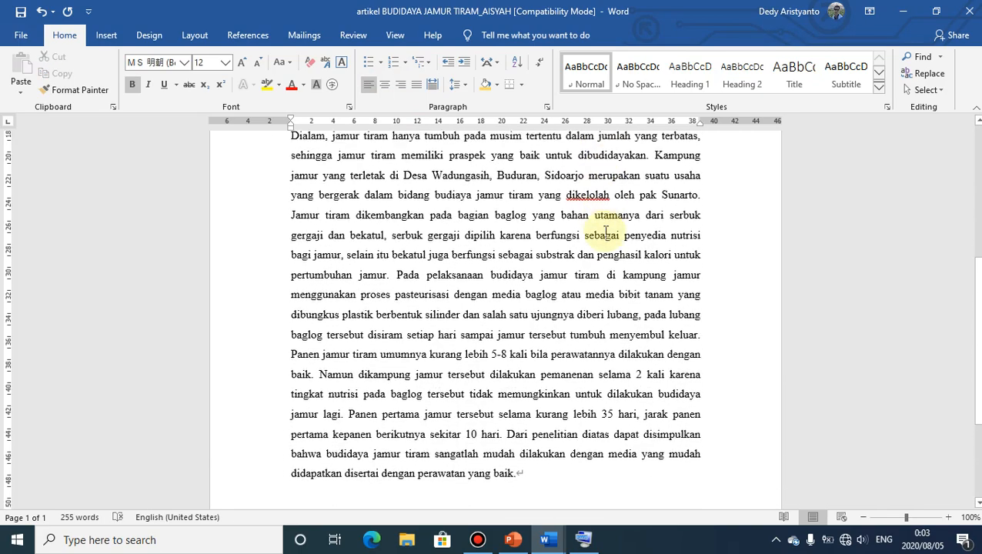
{"action": "scroll", "coordinate": [605, 231], "scroll_direction": "up", "scroll_amount": 6}
{"action": "scroll", "coordinate": [605, 231], "scroll_direction": "down", "scroll_amount": 2}
{"action": "scroll", "coordinate": [606, 230], "scroll_direction": "up", "scroll_amount": 4}
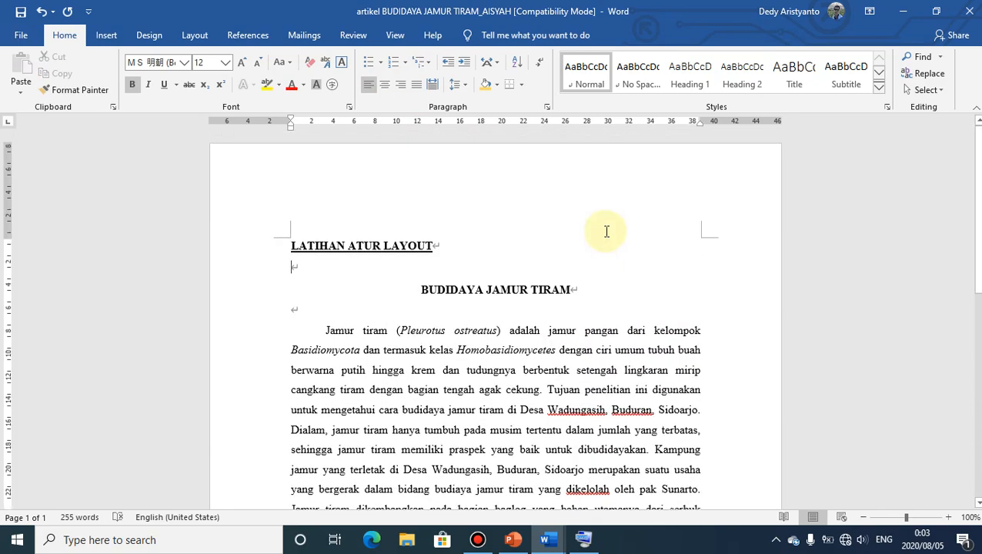
Step: Enter the word "margin" on the empty line below "LATIHAN ATUR LAYOUT"
{"action": "left_click", "coordinate": [315, 255]}
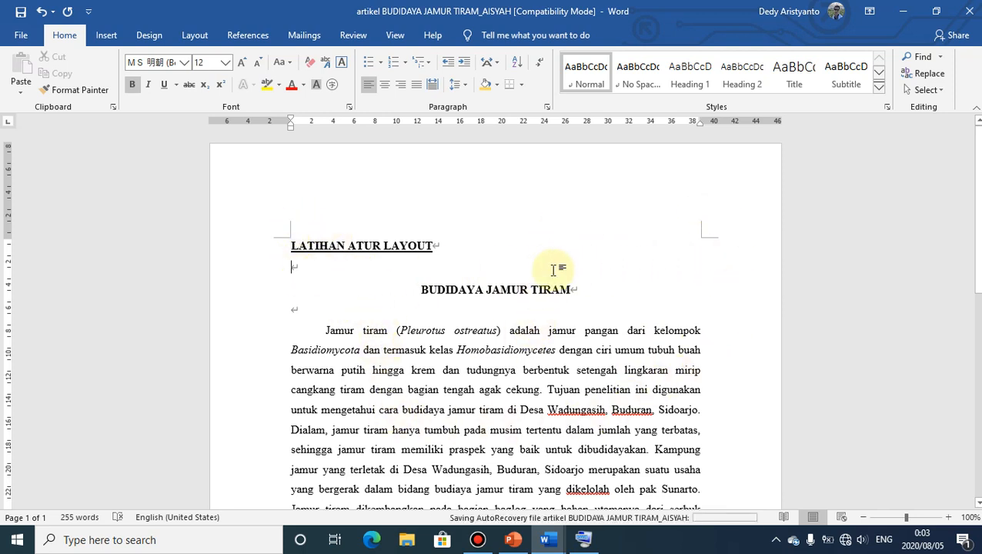
{"action": "left_click", "coordinate": [350, 275]}
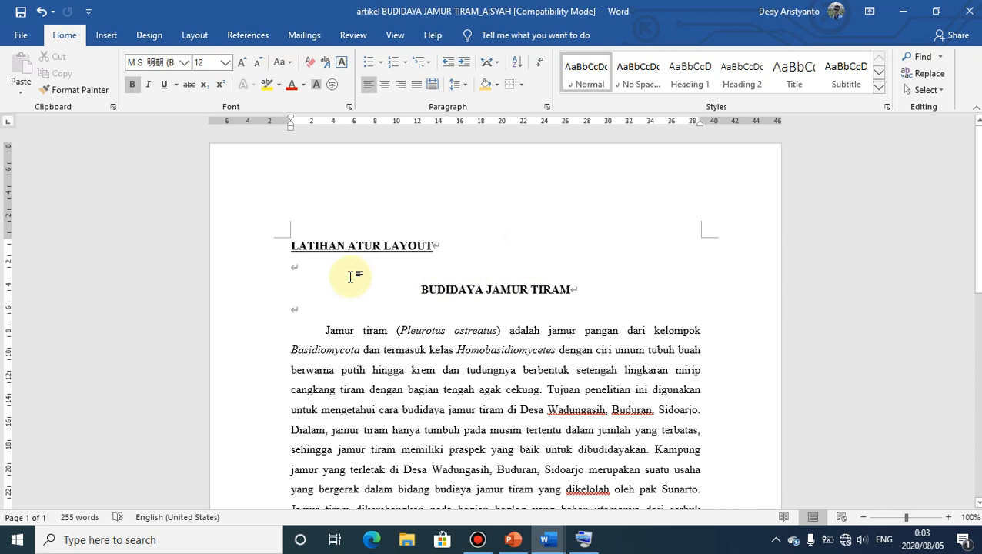
{"action": "type", "text": "margin"}
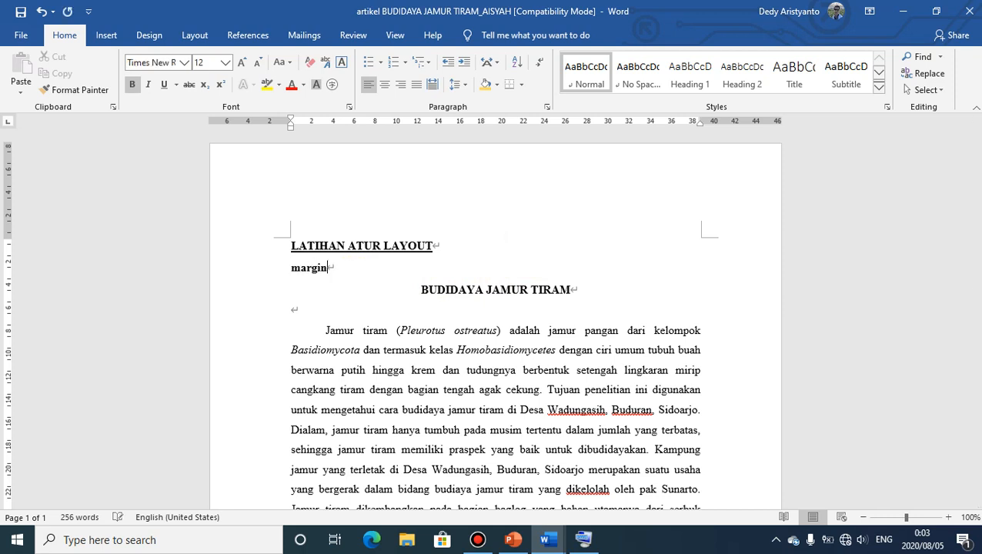
{"action": "left_click_drag", "start_coordinate": [328, 267], "coordinate": [274, 267]}
{"action": "left_click", "coordinate": [339, 266]}
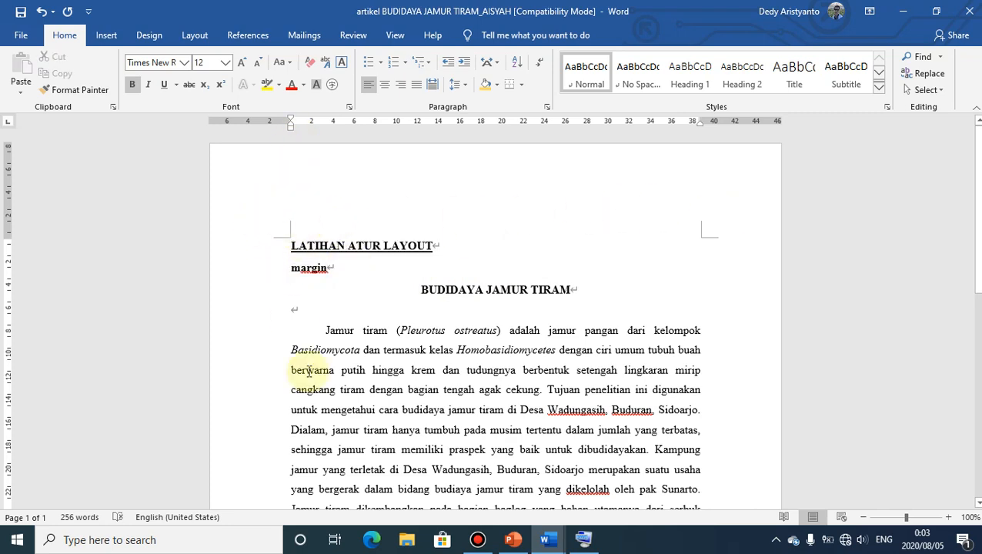
{"action": "scroll", "coordinate": [727, 442], "scroll_direction": "down", "scroll_amount": 10}
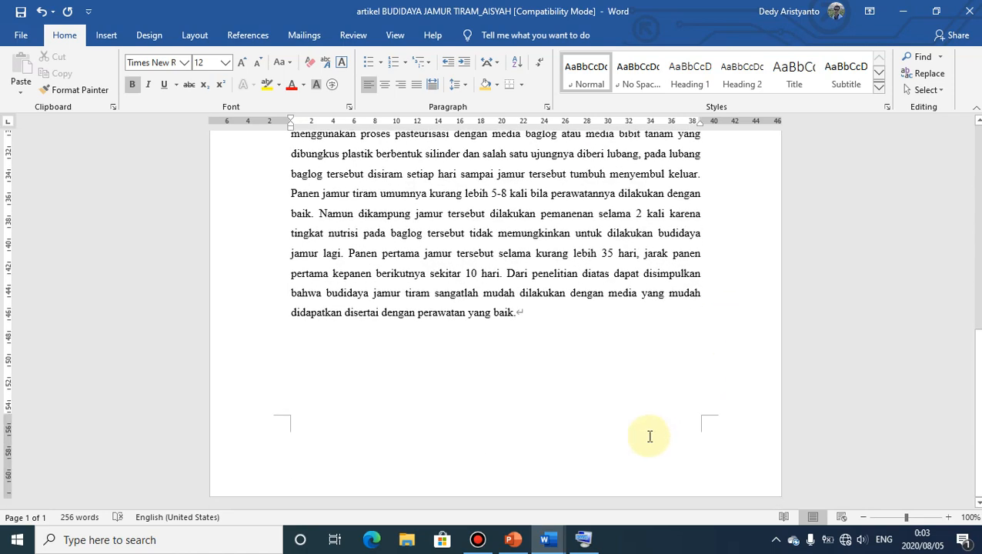
{"action": "scroll", "coordinate": [685, 416], "scroll_direction": "up", "scroll_amount": 10}
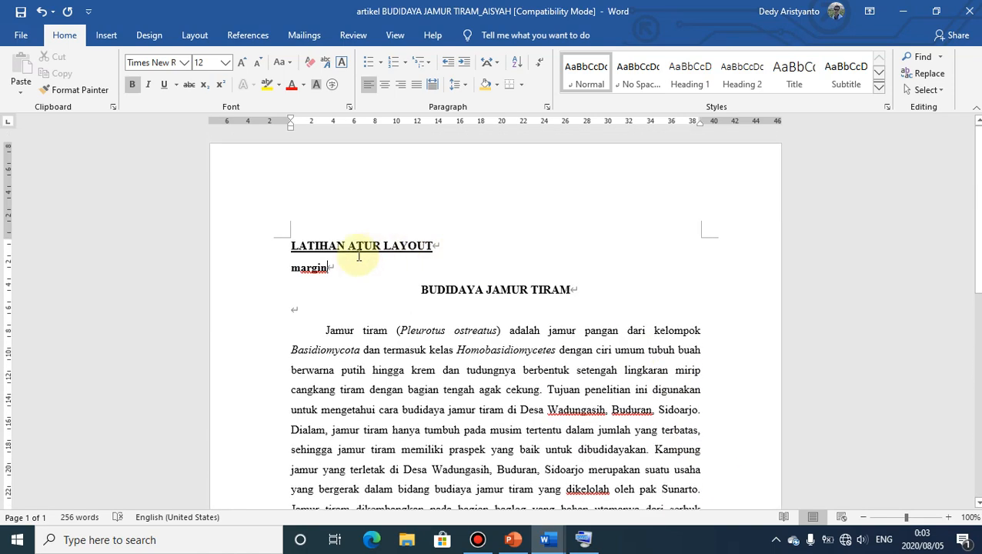
Step: Delete the "margin" line and insert an empty line above the title "BUDIDAYA JAMUR TIRAM"
{"action": "left_click_drag", "start_coordinate": [335, 268], "coordinate": [287, 271]}
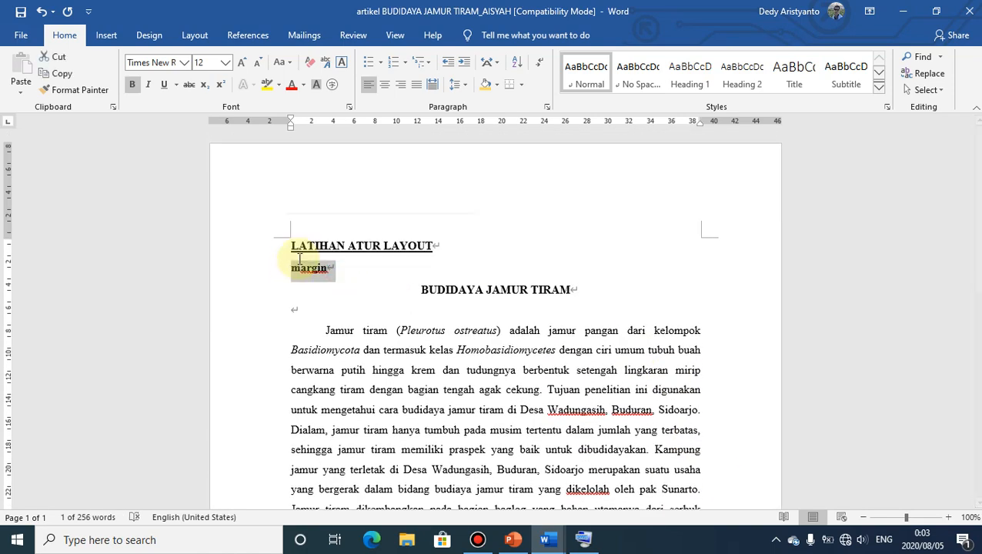
{"action": "key", "text": "Delete"}
{"action": "key", "text": "Return"}
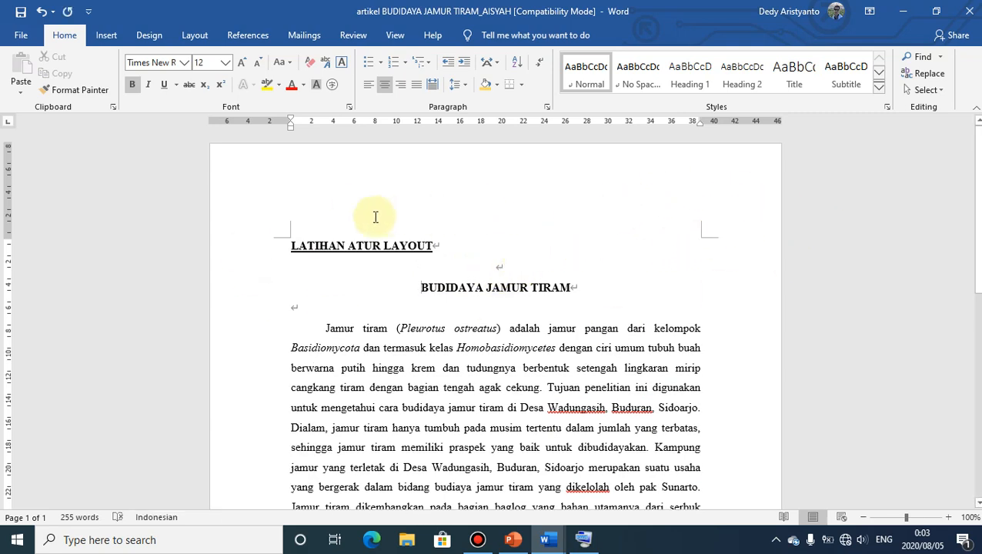
{"action": "scroll", "coordinate": [610, 355], "scroll_direction": "down", "scroll_amount": 4}
{"action": "scroll", "coordinate": [610, 355], "scroll_direction": "down", "scroll_amount": 2}
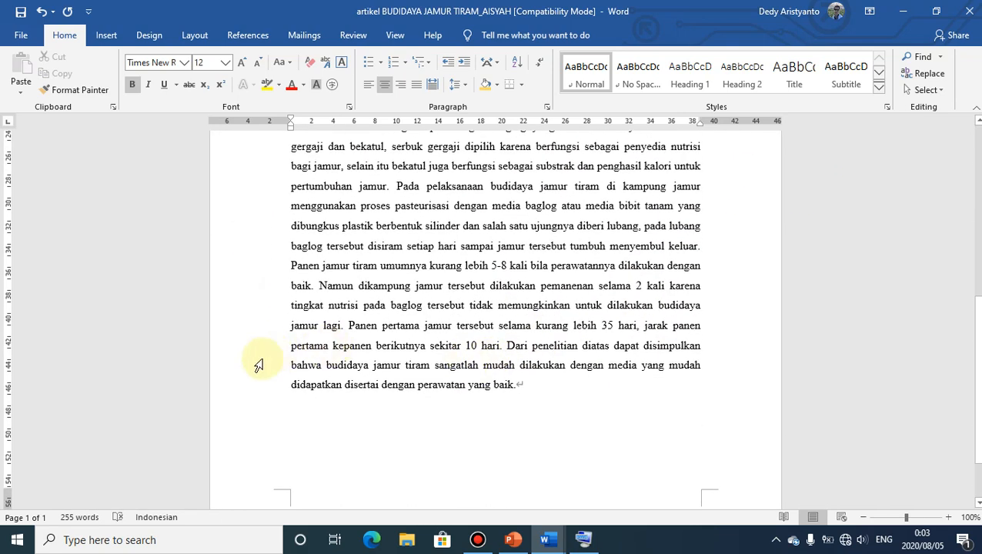
{"action": "scroll", "coordinate": [734, 358], "scroll_direction": "up", "scroll_amount": 10}
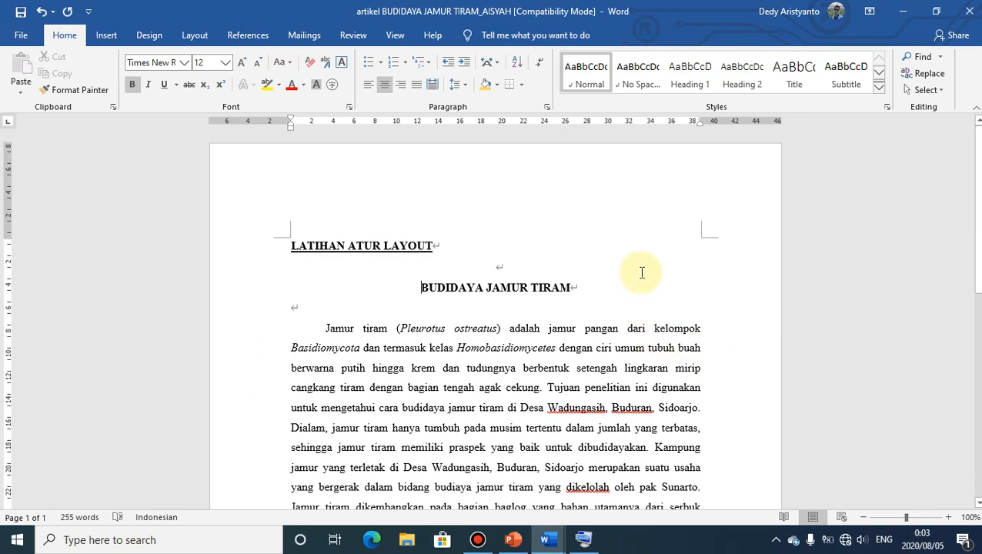
{"action": "scroll", "coordinate": [650, 230], "scroll_direction": "down", "scroll_amount": 2}
{"action": "scroll", "coordinate": [677, 269], "scroll_direction": "down", "scroll_amount": 4}
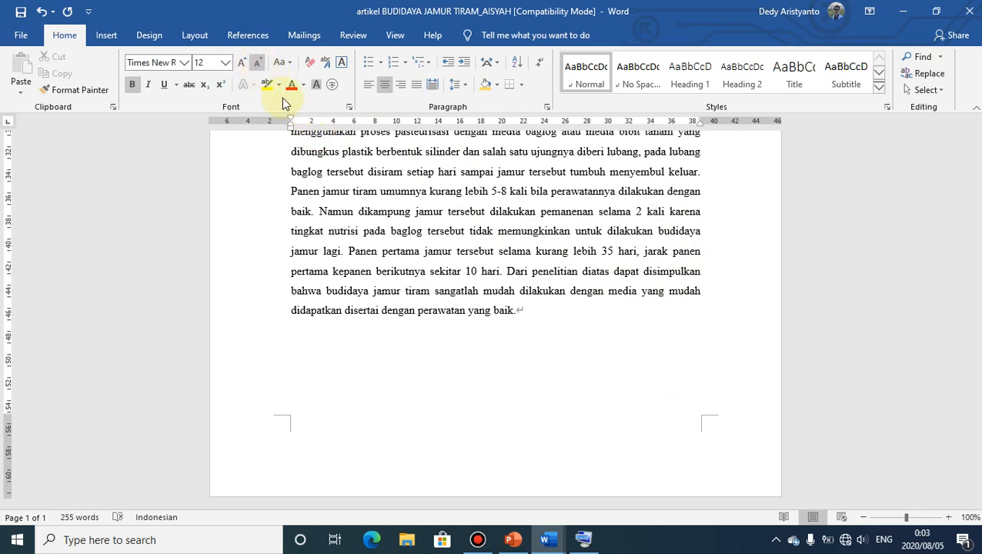
{"action": "scroll", "coordinate": [566, 230], "scroll_direction": "up", "scroll_amount": 8}
{"action": "scroll", "coordinate": [445, 229], "scroll_direction": "up", "scroll_amount": 1}
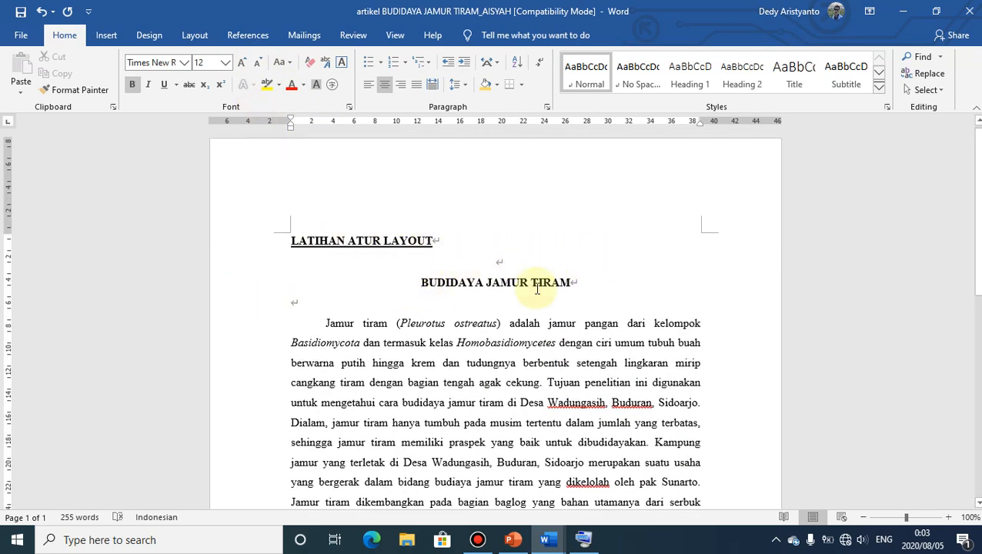
Step: Open the custom page margins and set the top margin to 3 cm and the gutter to 1 cm
{"action": "left_click", "coordinate": [196, 36]}
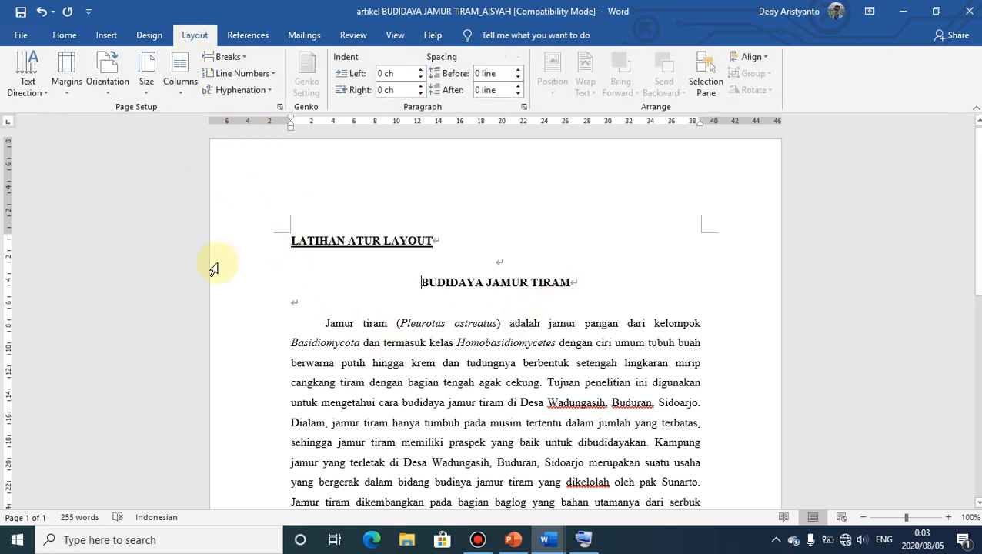
{"action": "left_click", "coordinate": [64, 94]}
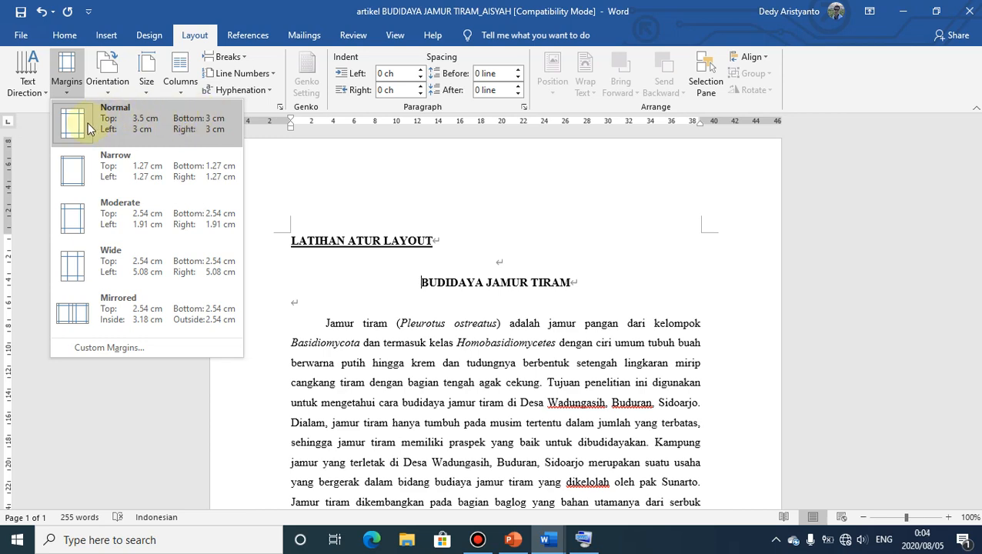
{"action": "left_click", "coordinate": [73, 347]}
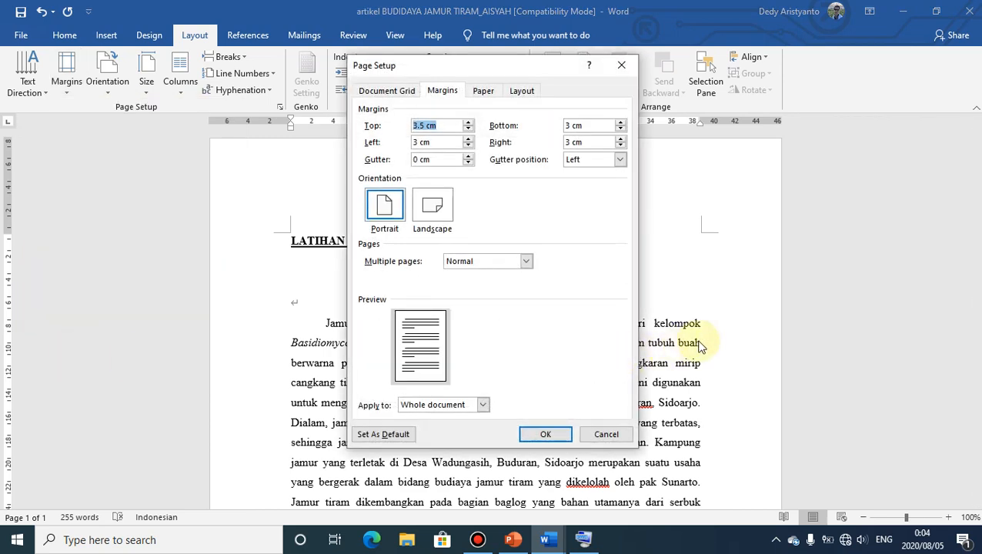
{"action": "left_click", "coordinate": [416, 126]}
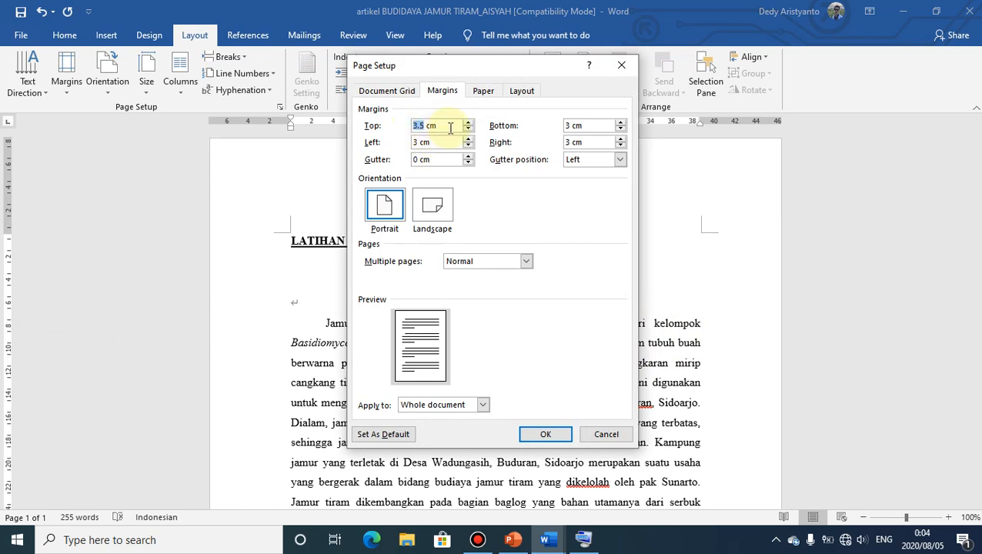
{"action": "type", "text": "3"}
{"action": "left_click", "coordinate": [569, 126]}
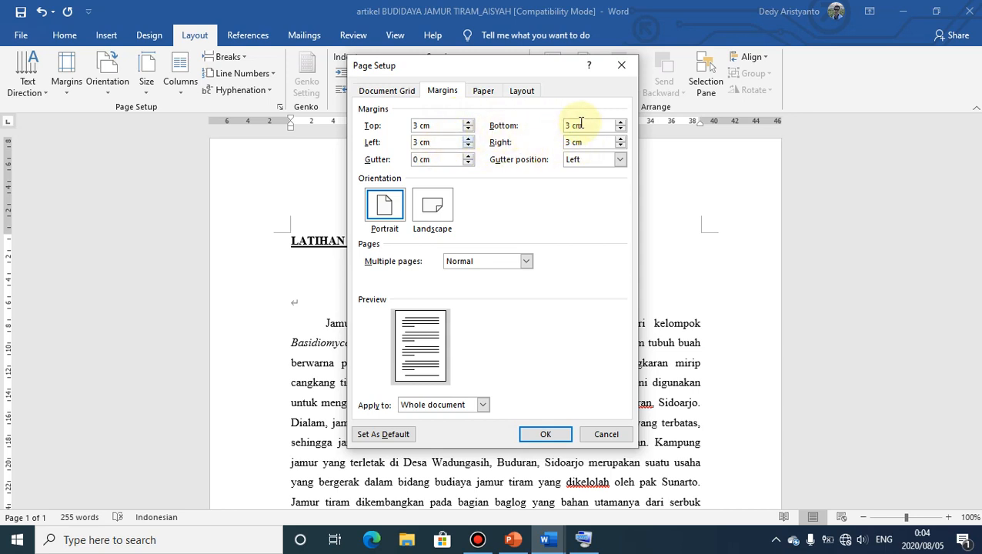
{"action": "left_click", "coordinate": [415, 141]}
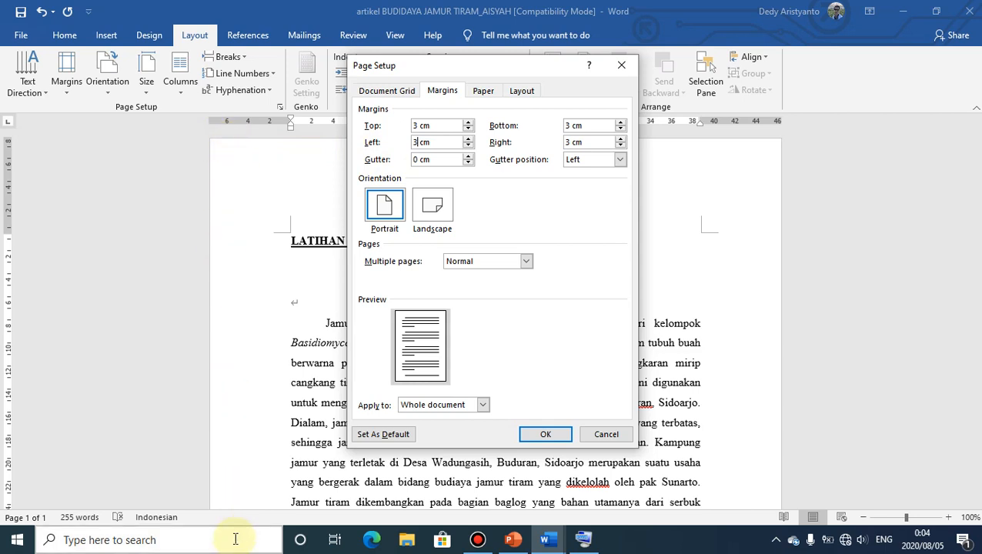
{"action": "left_click", "coordinate": [416, 161]}
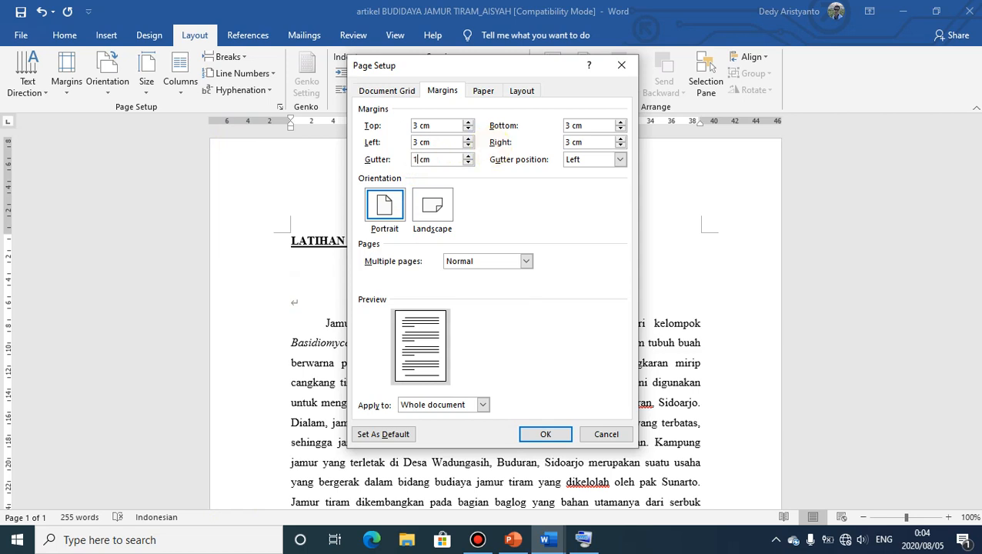
{"action": "left_click", "coordinate": [453, 144]}
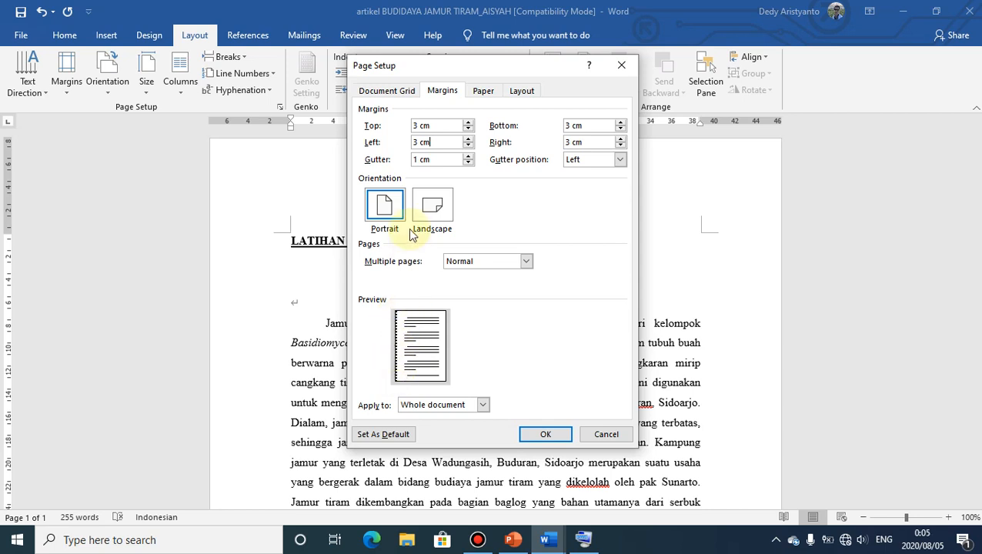
Step: Try a 2 cm gutter with the gutter position at Top, and return the position to Left
{"action": "left_click", "coordinate": [438, 142]}
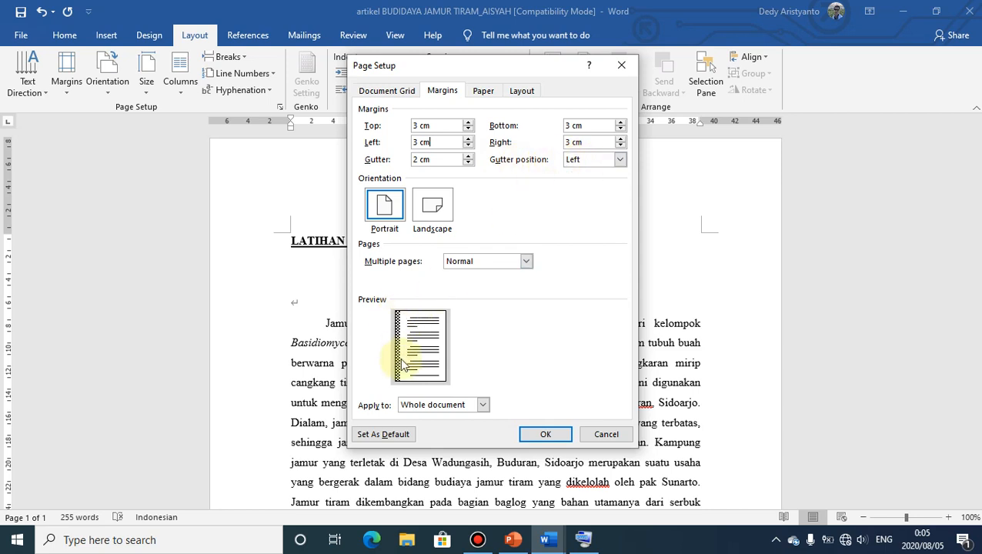
{"action": "left_click", "coordinate": [606, 159]}
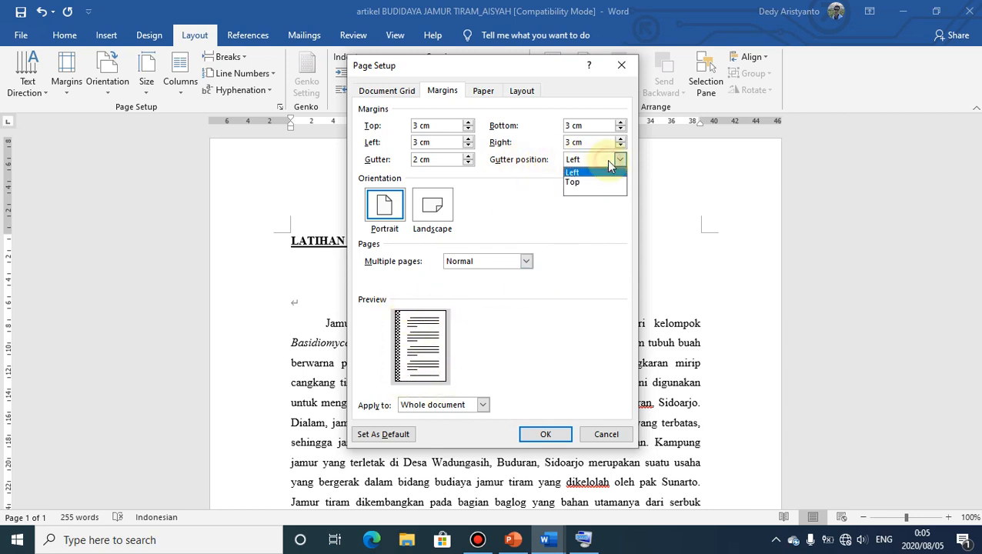
{"action": "left_click", "coordinate": [596, 183]}
{"action": "left_click", "coordinate": [590, 161]}
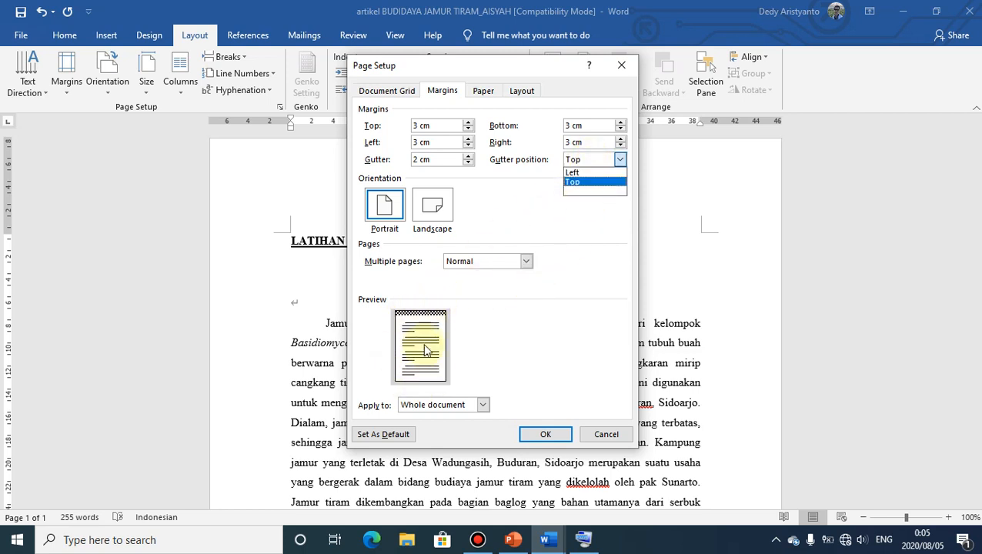
{"action": "left_click", "coordinate": [582, 173]}
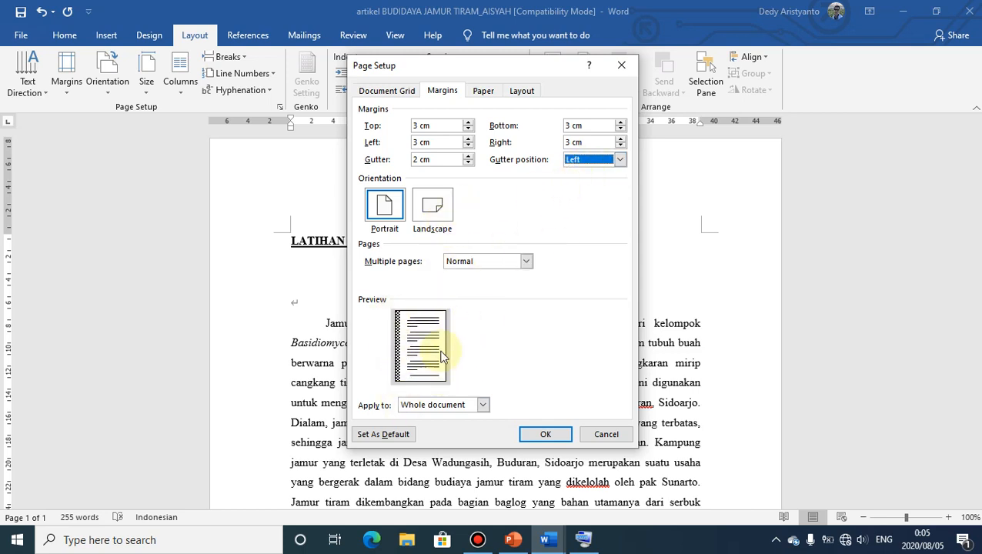
Step: Reduce the gutter to 1 cm in the page setup
{"action": "left_click", "coordinate": [467, 162]}
{"action": "left_click", "coordinate": [469, 163]}
{"action": "left_click", "coordinate": [469, 164]}
{"action": "left_click", "coordinate": [468, 163]}
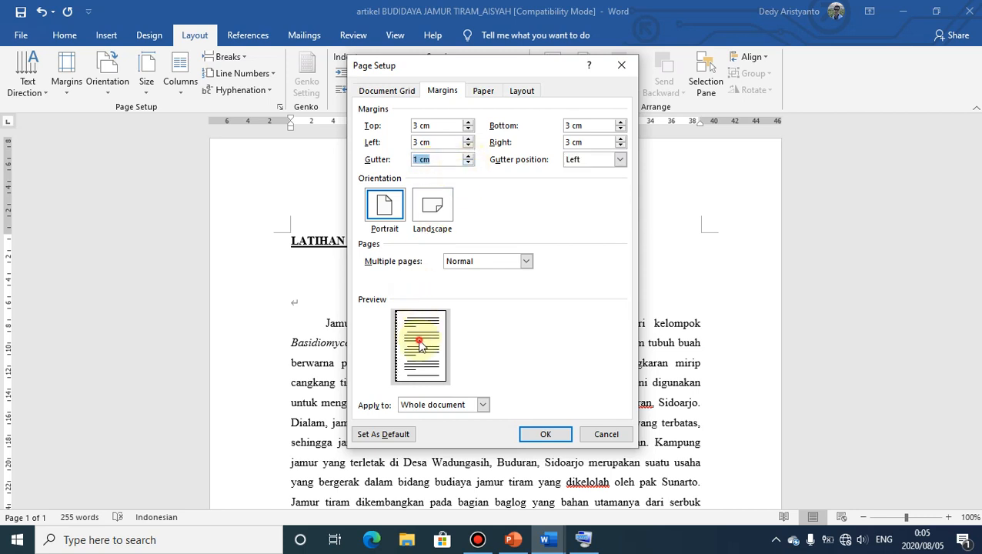
Step: Apply the custom margin settings to the whole document
{"action": "left_click", "coordinate": [469, 404]}
{"action": "left_click", "coordinate": [466, 405]}
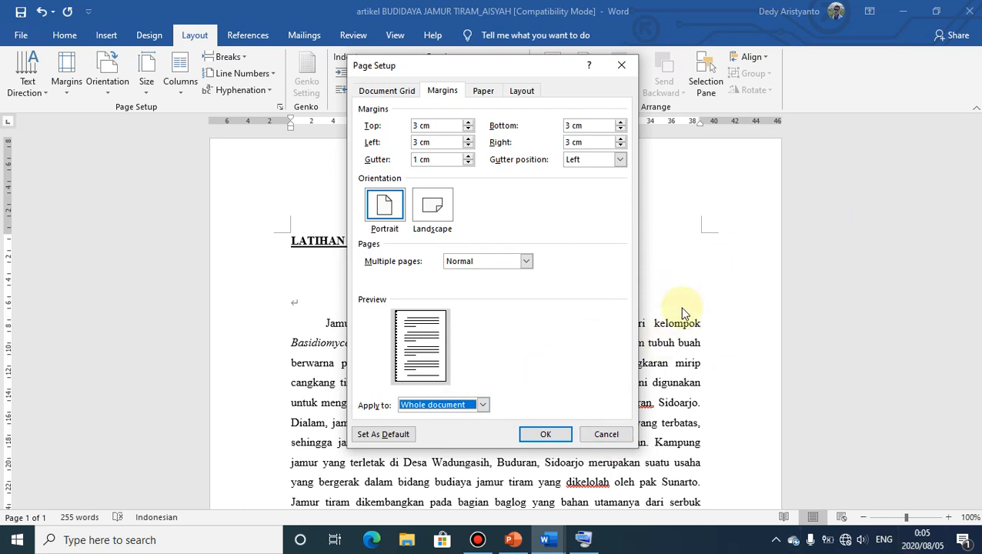
{"action": "left_click", "coordinate": [481, 405]}
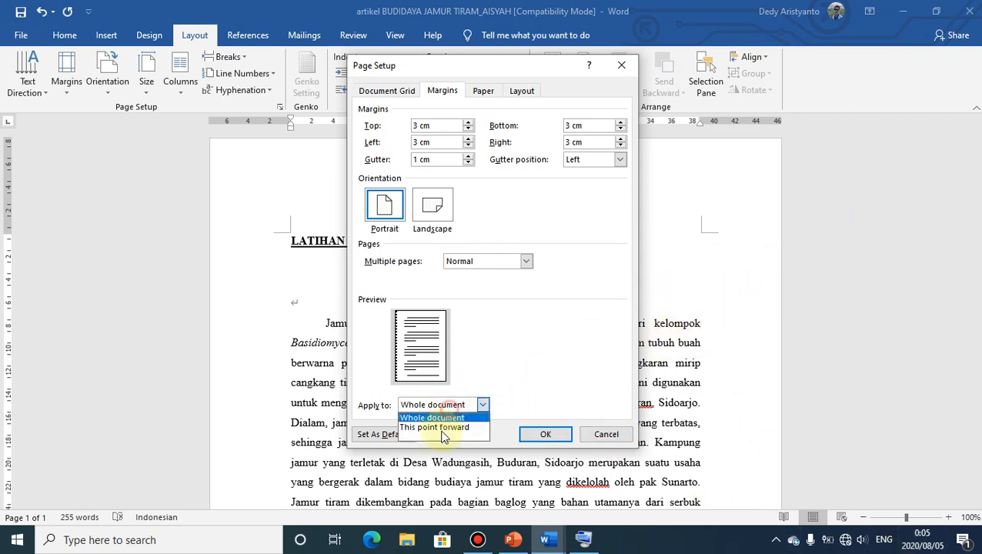
{"action": "left_click", "coordinate": [466, 417]}
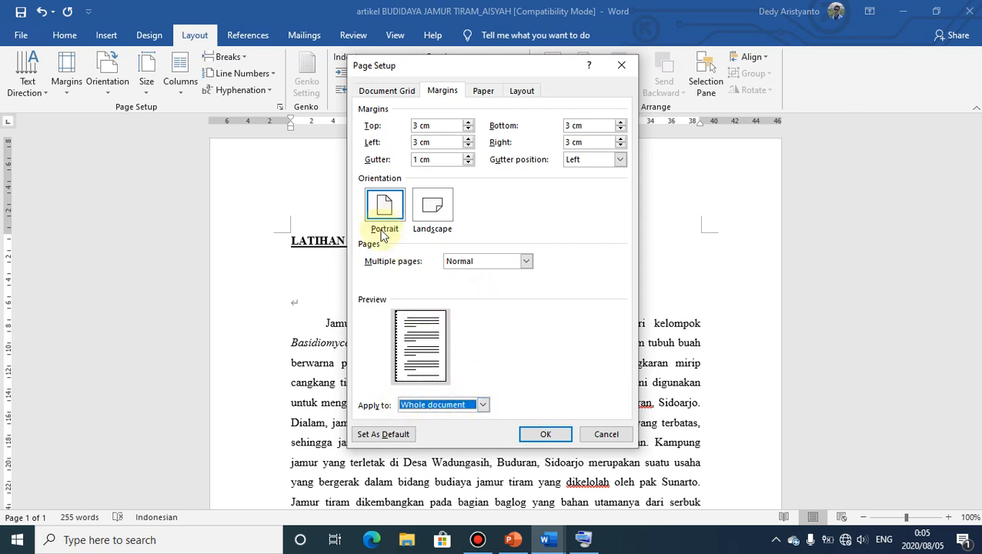
{"action": "left_click", "coordinate": [547, 436]}
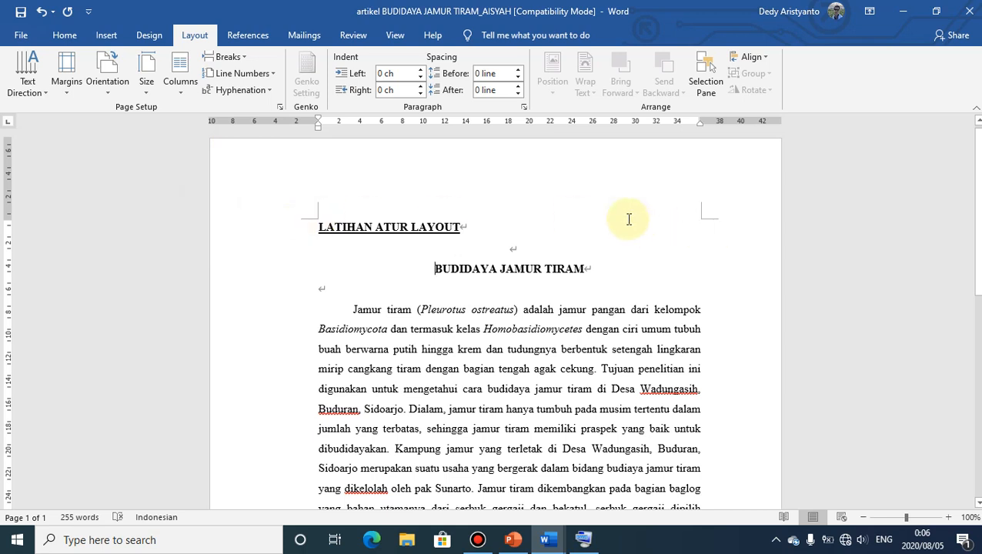
Step: Set custom margins with a 4 cm left margin and a 0 cm gutter
{"action": "left_click", "coordinate": [69, 98]}
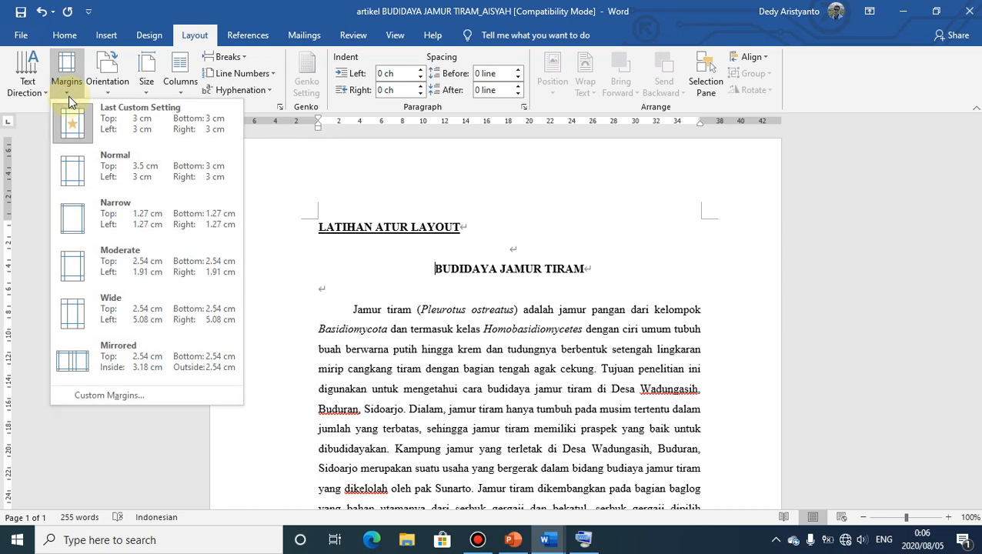
{"action": "left_click", "coordinate": [121, 394]}
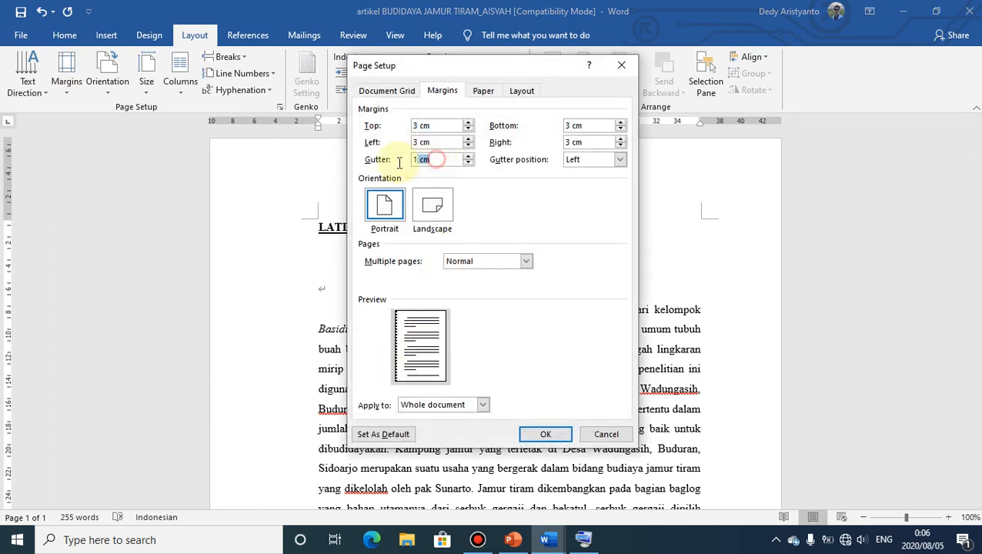
{"action": "type", "text": "0"}
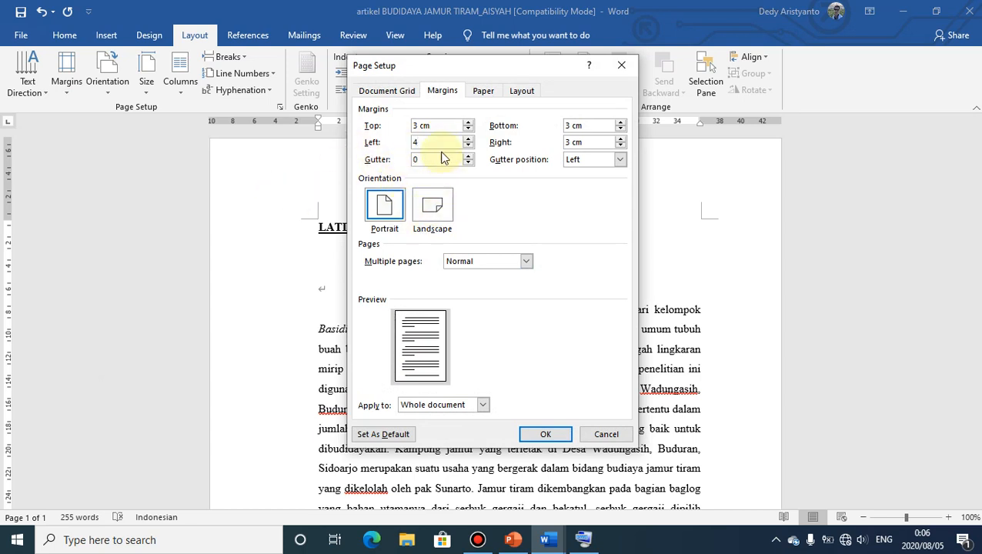
{"action": "left_click", "coordinate": [549, 433]}
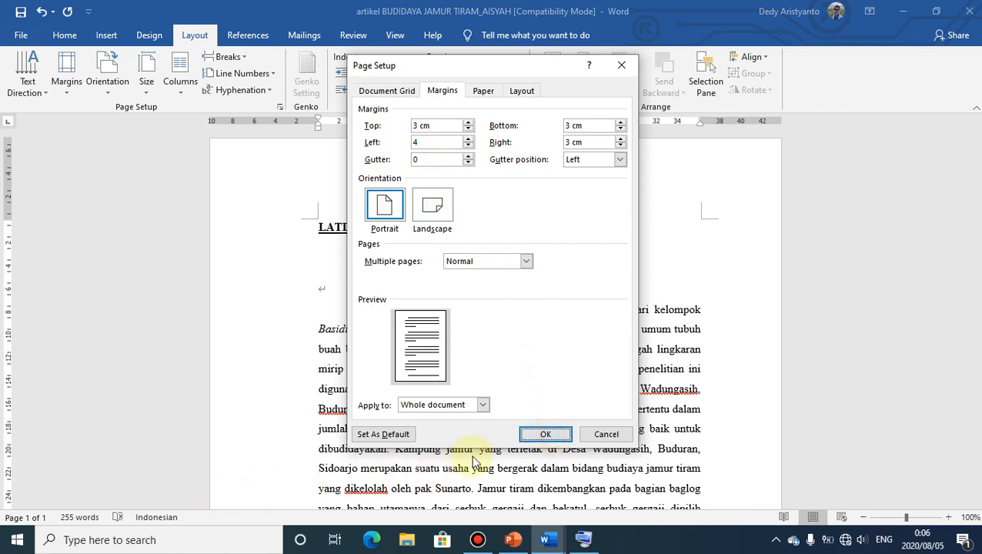
{"action": "left_click", "coordinate": [544, 434]}
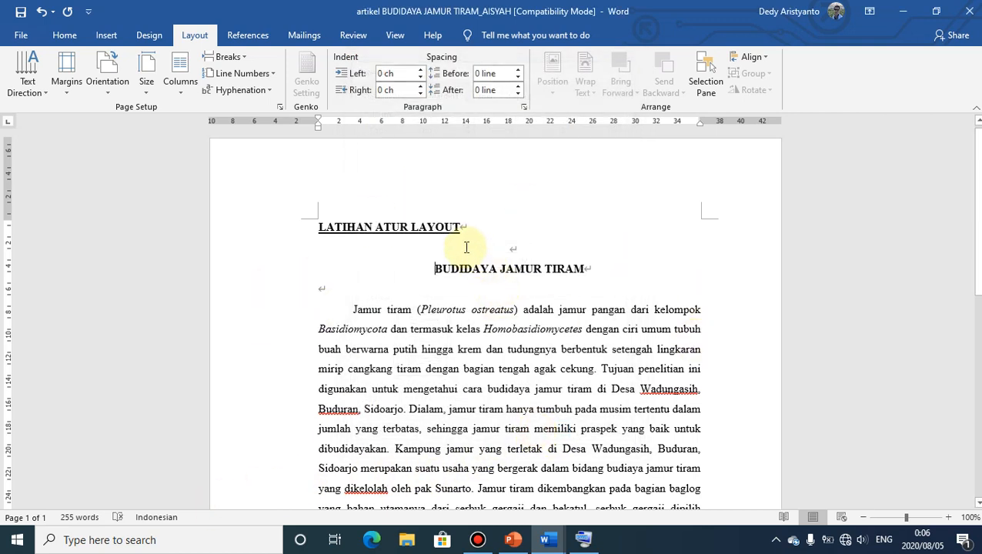
Step: Set the custom left margin to 3 cm and the gutter to 1 cm
{"action": "left_click", "coordinate": [72, 94]}
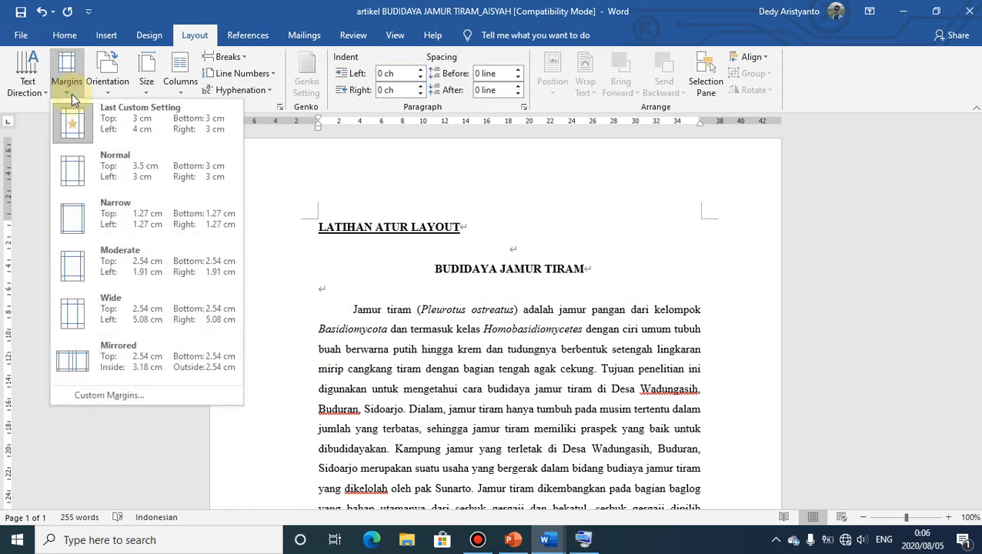
{"action": "left_click", "coordinate": [143, 396]}
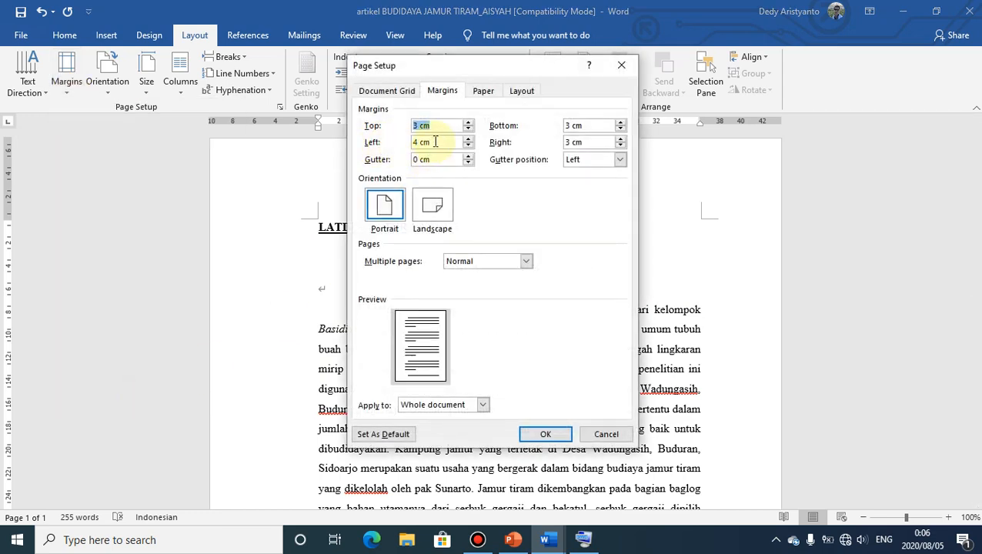
{"action": "key", "text": "Tab"}
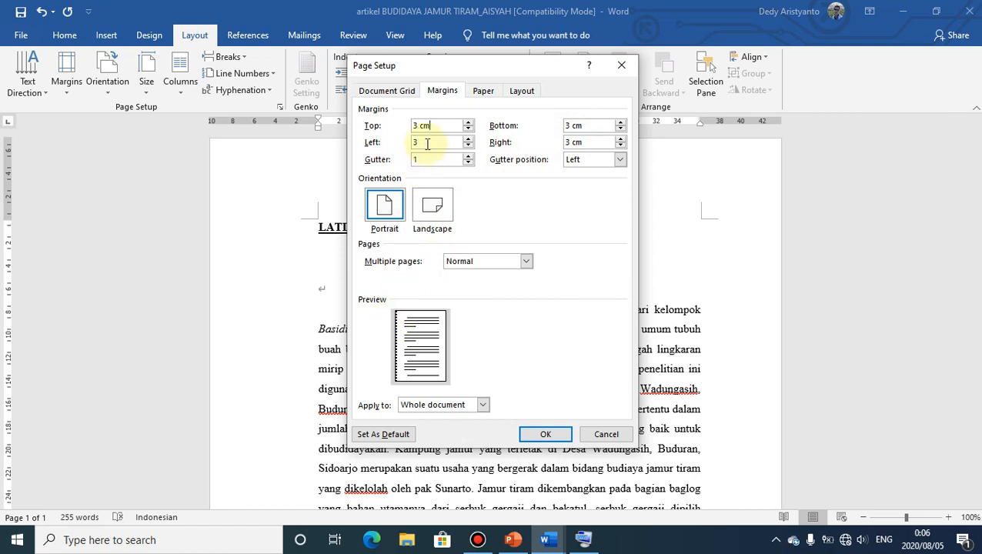
{"action": "left_click_drag", "start_coordinate": [429, 141], "coordinate": [386, 142]}
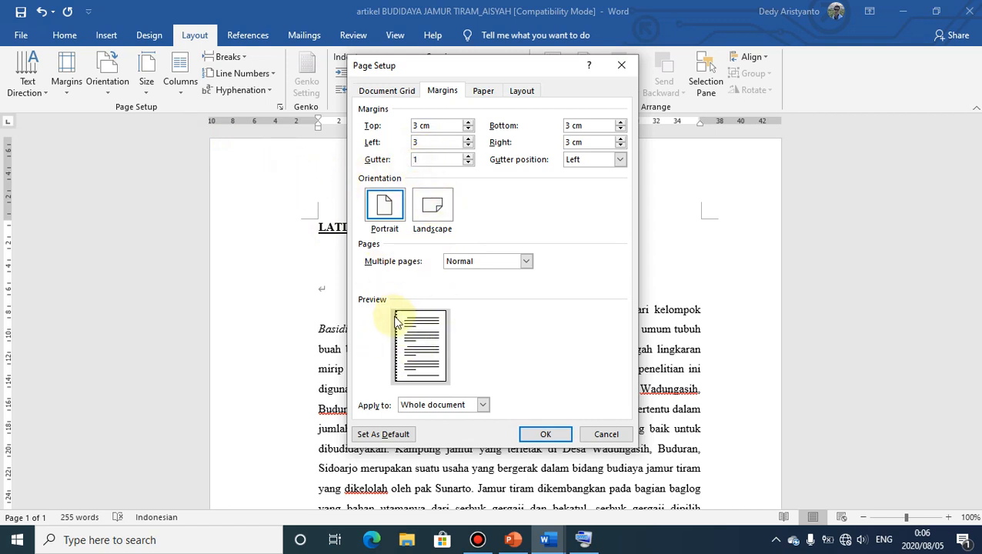
{"action": "left_click", "coordinate": [539, 434]}
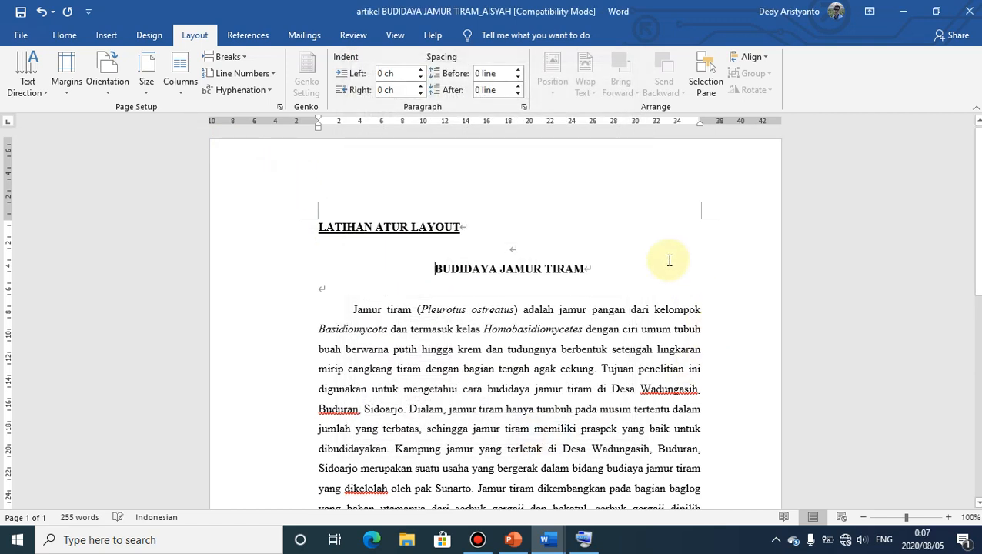
Step: Review the article and examine its margins in the print preview at 40% zoom
{"action": "scroll", "coordinate": [681, 331], "scroll_direction": "down", "scroll_amount": 6}
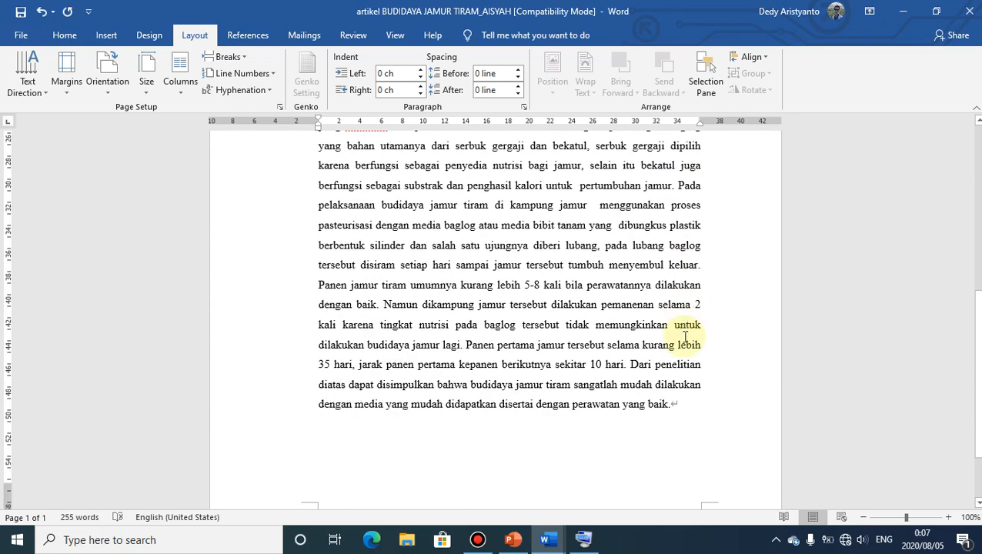
{"action": "scroll", "coordinate": [708, 234], "scroll_direction": "up", "scroll_amount": 6}
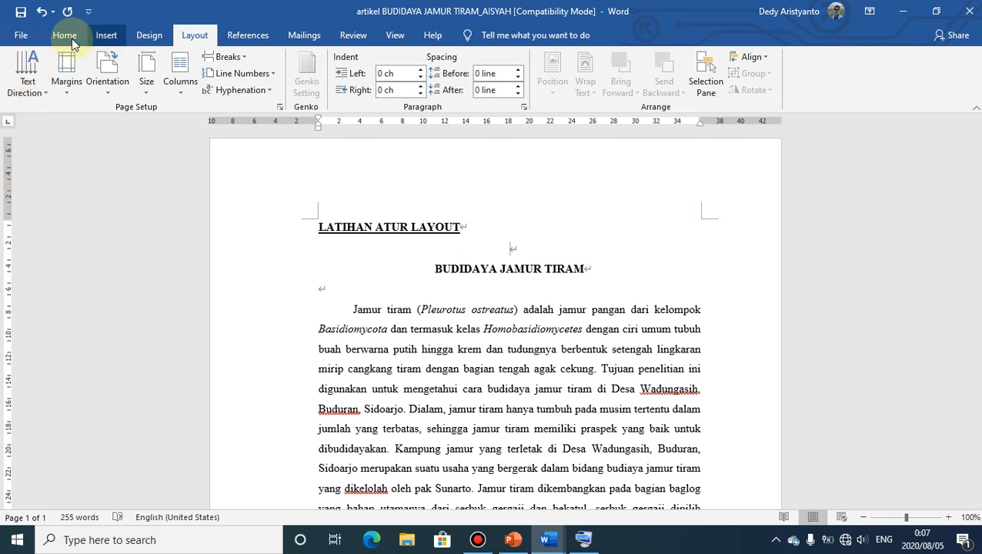
{"action": "left_click", "coordinate": [23, 37]}
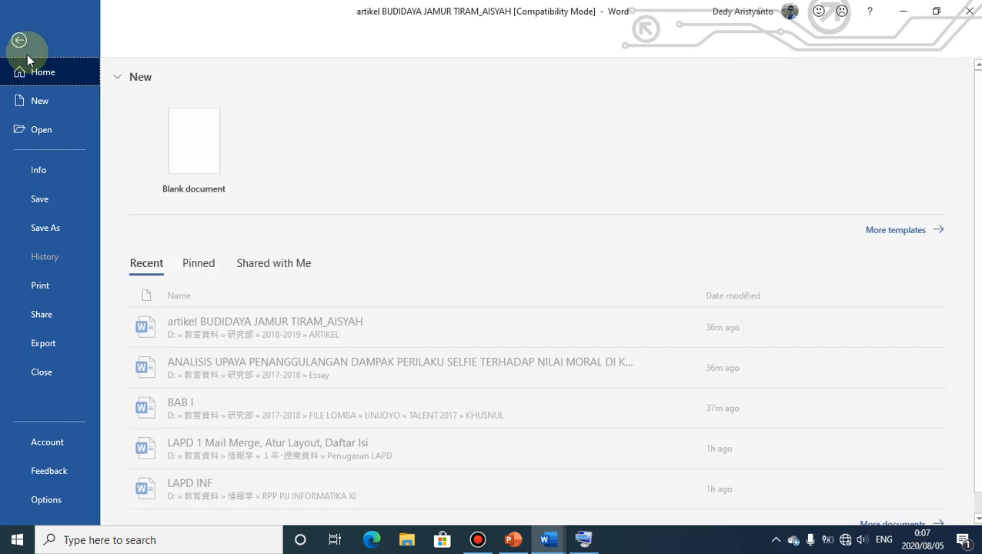
{"action": "left_click", "coordinate": [46, 285]}
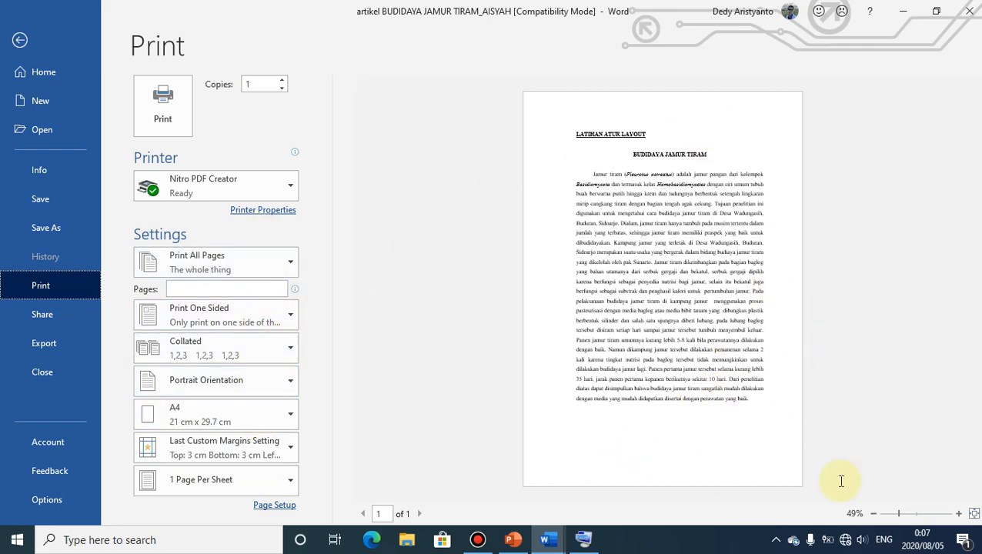
{"action": "left_click_drag", "start_coordinate": [900, 517], "coordinate": [896, 517]}
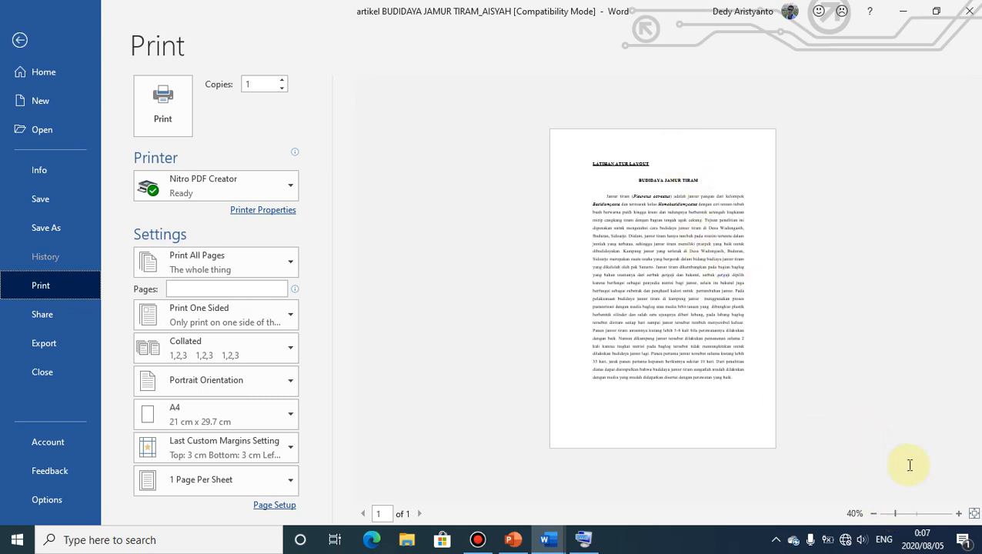
Step: Enlarge the print preview to 50% to examine the page layout, and return to the document
{"action": "scroll", "coordinate": [908, 465], "scroll_direction": "up", "scroll_amount": 1}
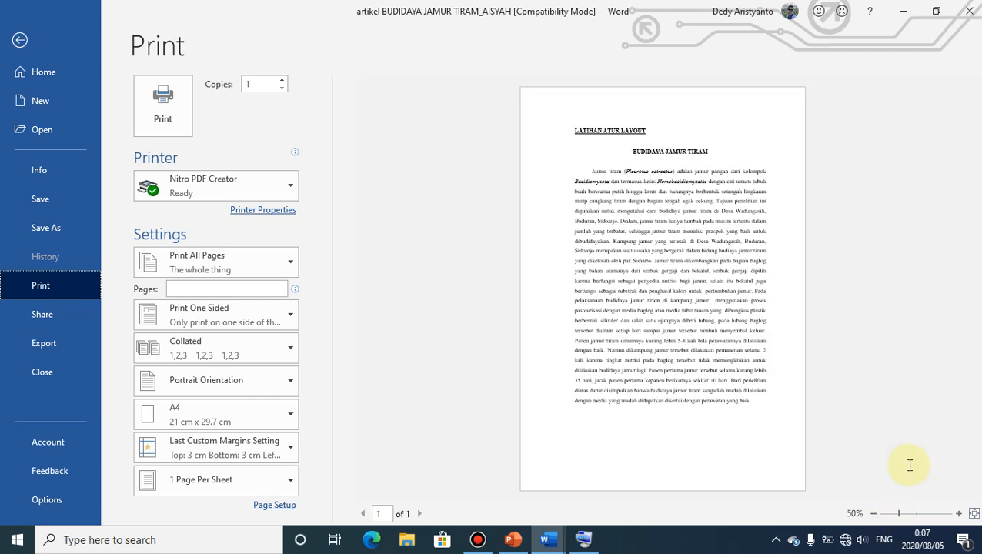
{"action": "left_click", "coordinate": [29, 49]}
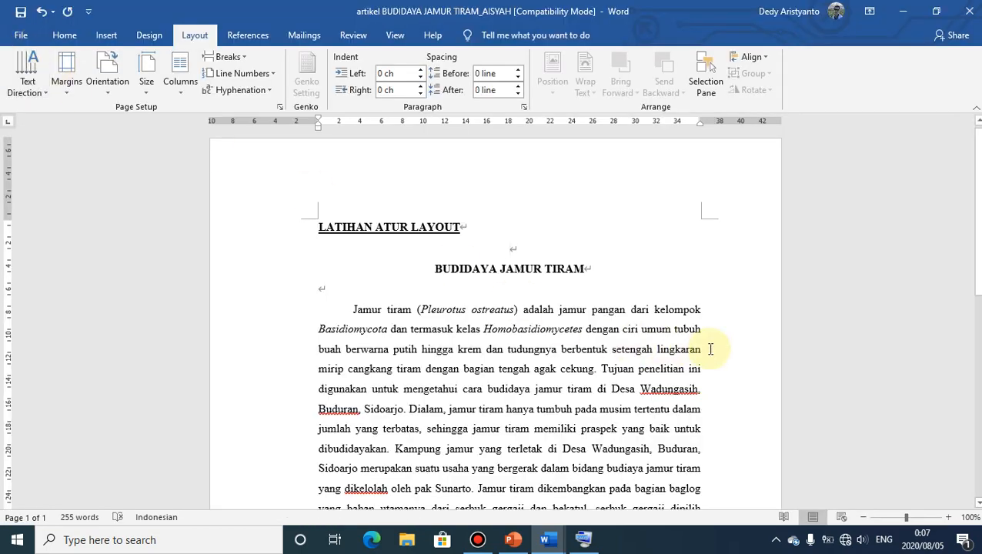
Step: Insert the number 2 after LATIHAN in the underlined heading so that it reads "LATIHAN 2 ATUR LAYOUT"
{"action": "scroll", "coordinate": [710, 350], "scroll_direction": "down", "scroll_amount": 1}
{"action": "scroll", "coordinate": [710, 350], "scroll_direction": "down", "scroll_amount": 7}
{"action": "scroll", "coordinate": [566, 406], "scroll_direction": "up", "scroll_amount": 8}
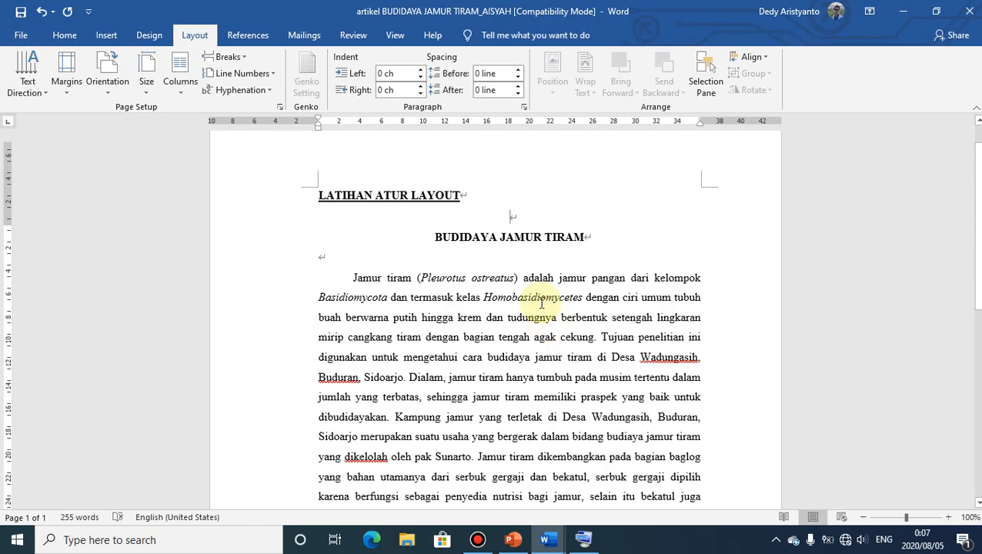
{"action": "left_click", "coordinate": [377, 231]}
{"action": "type", "text": "2"}
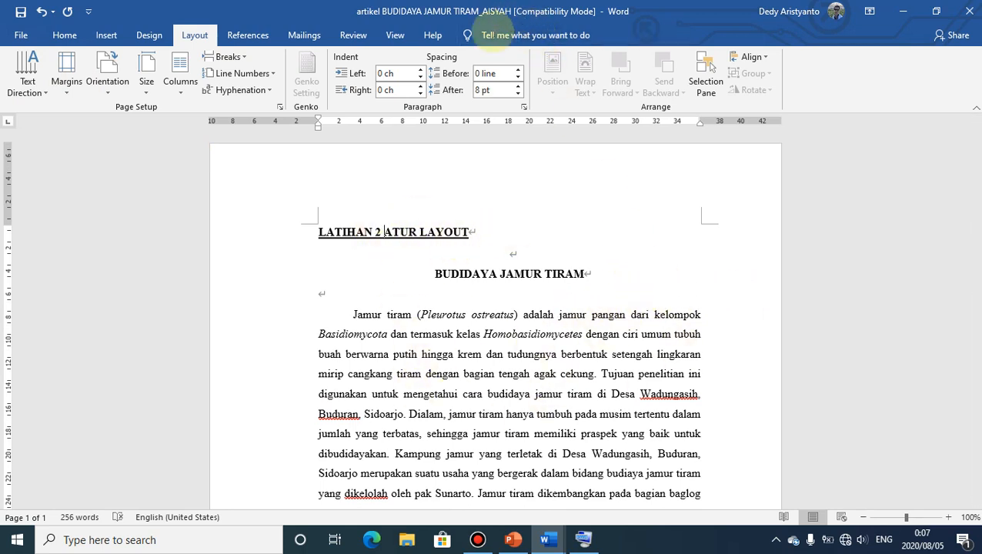
{"action": "scroll", "coordinate": [712, 334], "scroll_direction": "down", "scroll_amount": 5}
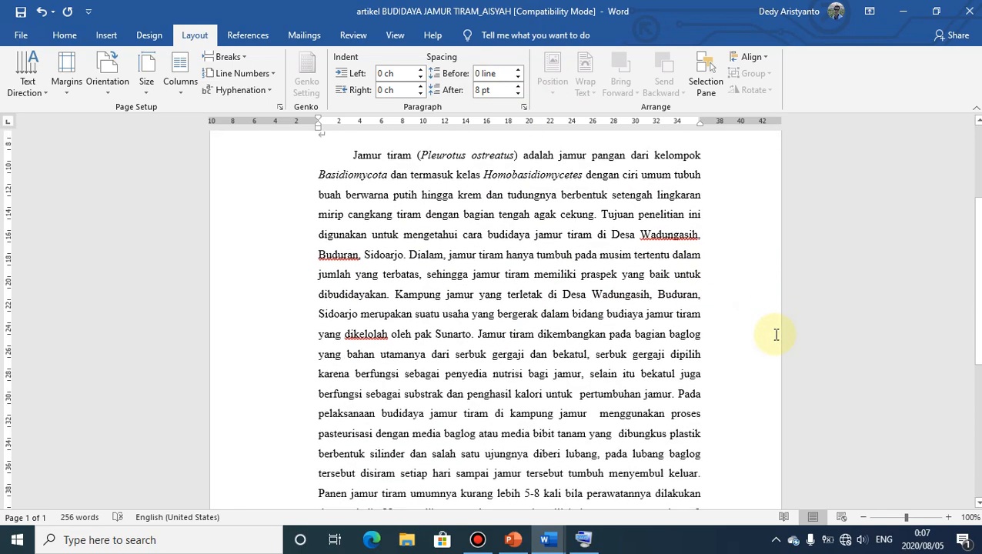
{"action": "scroll", "coordinate": [701, 344], "scroll_direction": "up", "scroll_amount": 6}
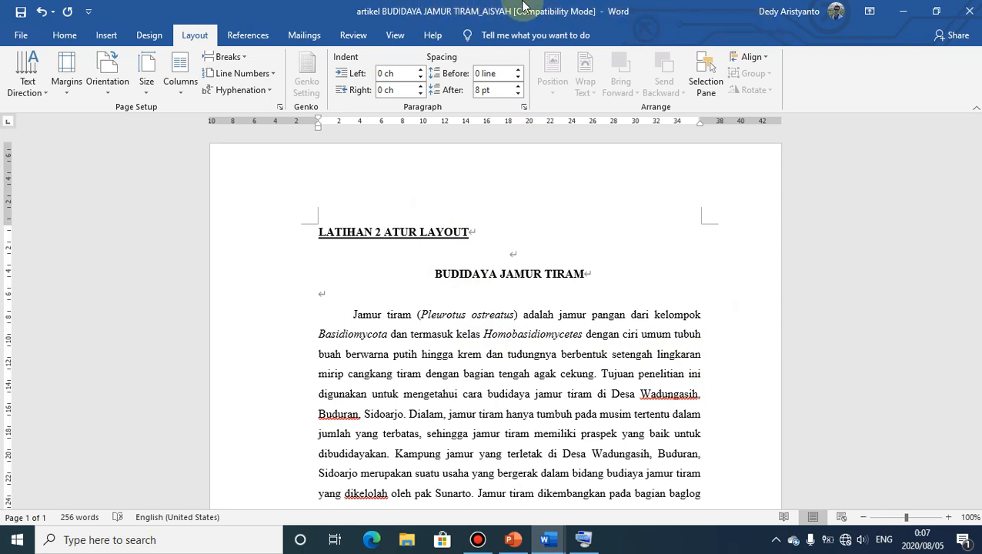
{"action": "mouse_move", "coordinate": [522, 6]}
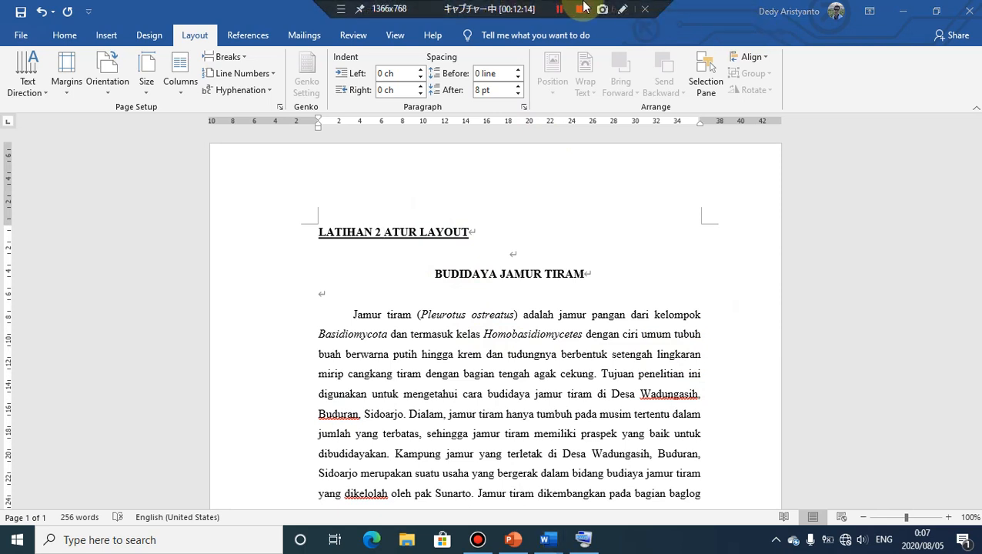